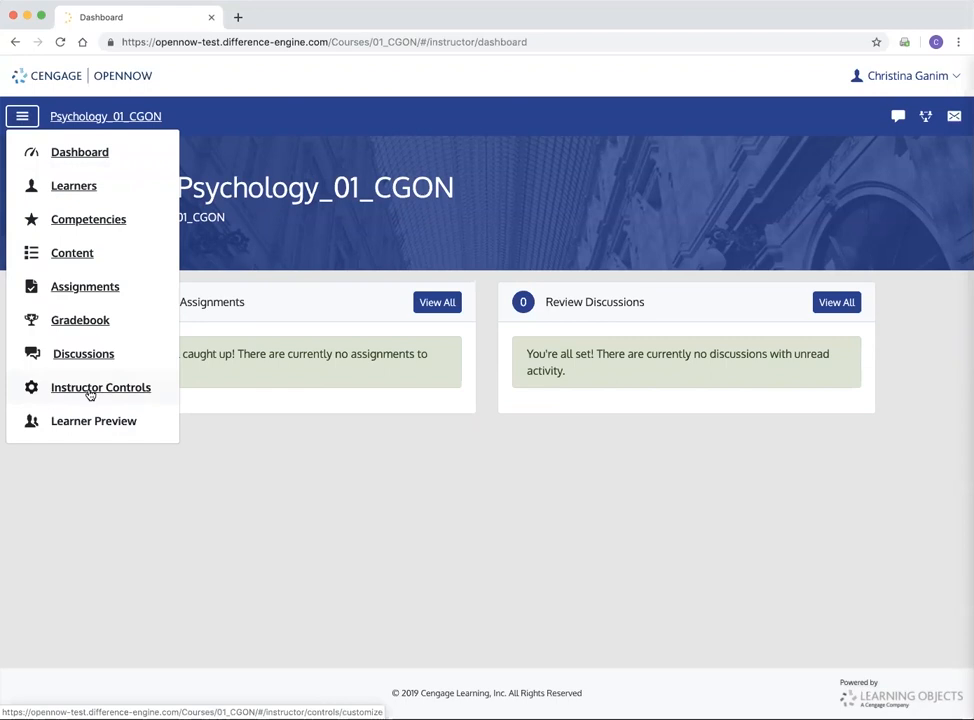
# Step: Open the Instructor Controls and move the 3. Biopsychology module directly below 4. States of Consciousness
pyautogui.click(89, 390)
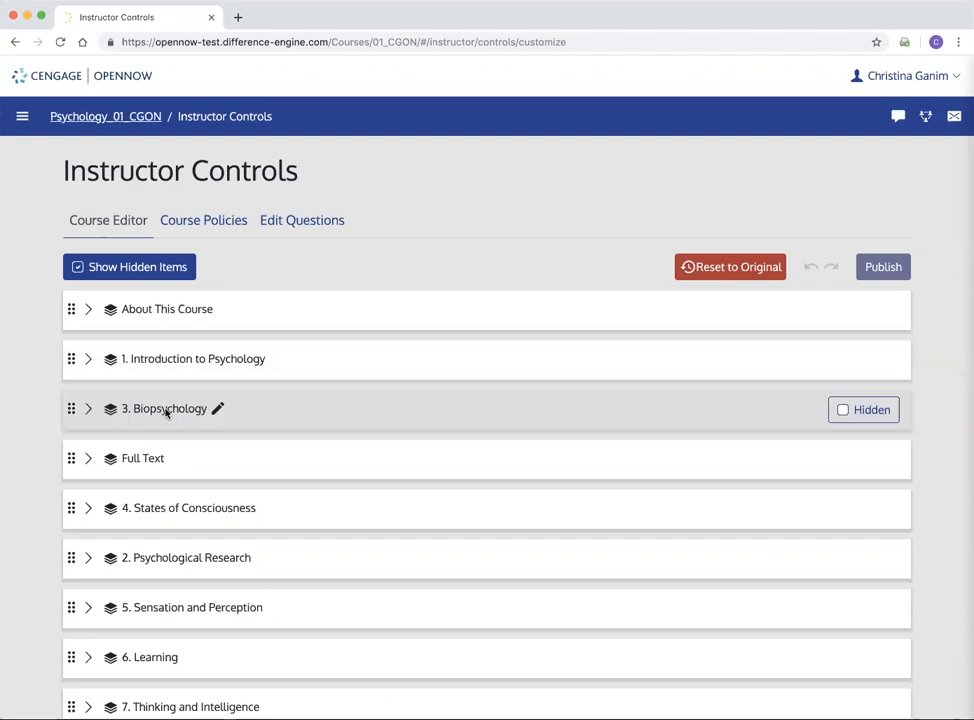
pyautogui.moveTo(162, 412); pyautogui.dragTo(161, 536)
# Step: Expand the 3. Biopsychology module and hide Lesson 3.1: Human Genetics
pyautogui.click(88, 510)
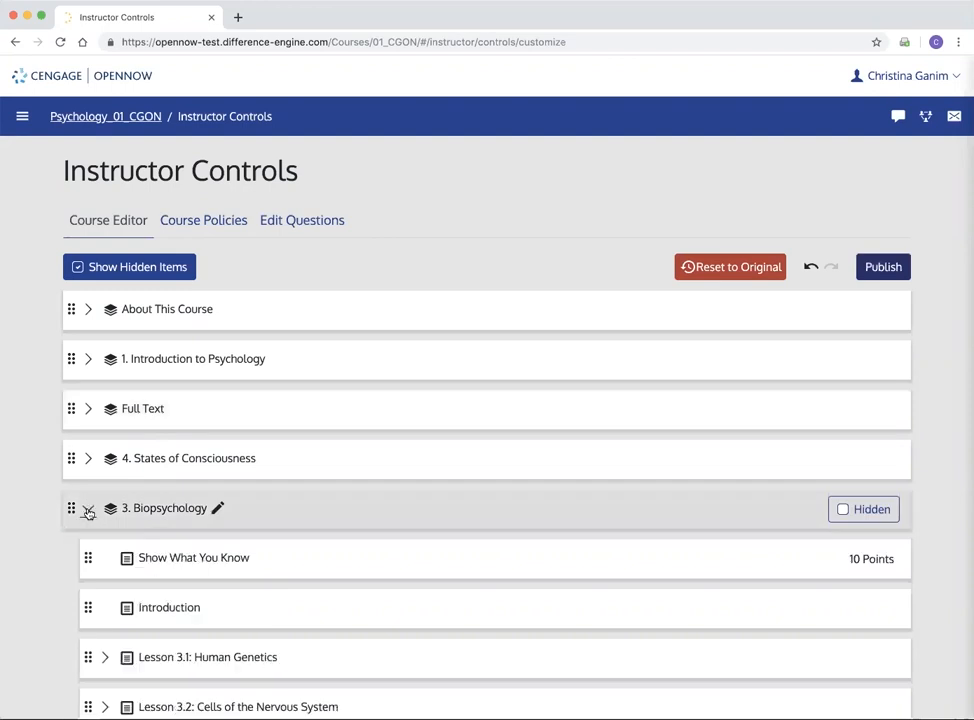
pyautogui.scroll(-5, 88, 512)
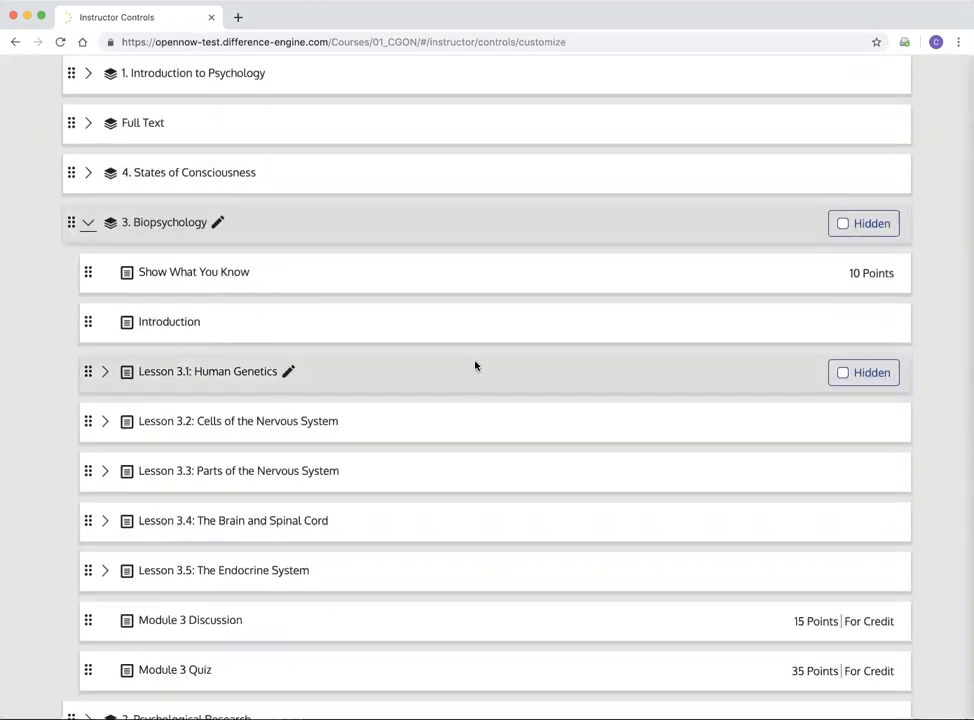
pyautogui.click(849, 375)
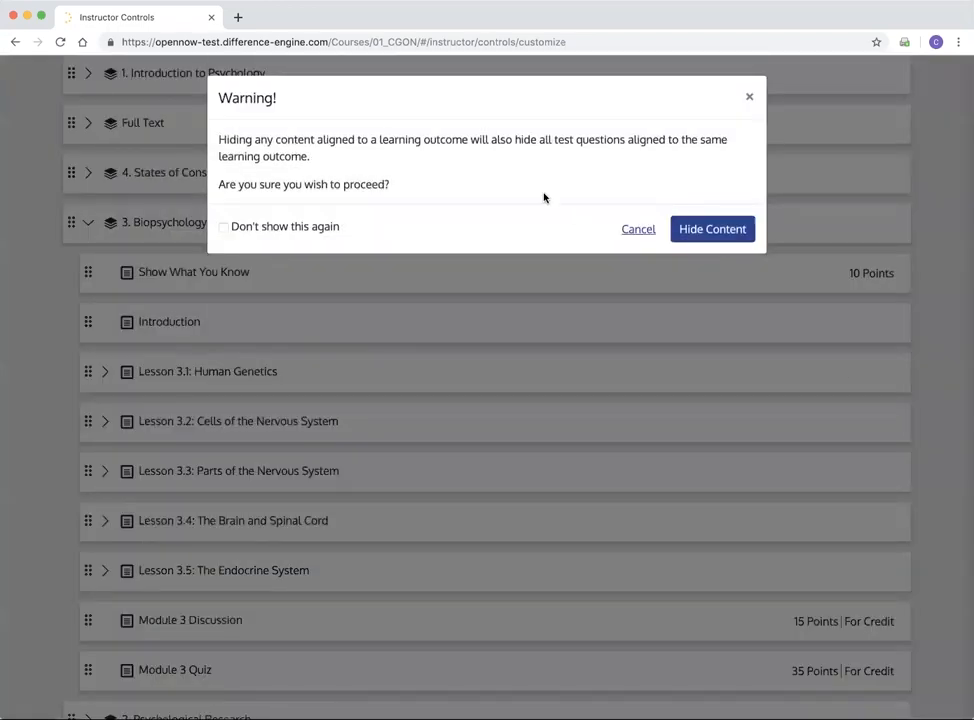
pyautogui.click(720, 229)
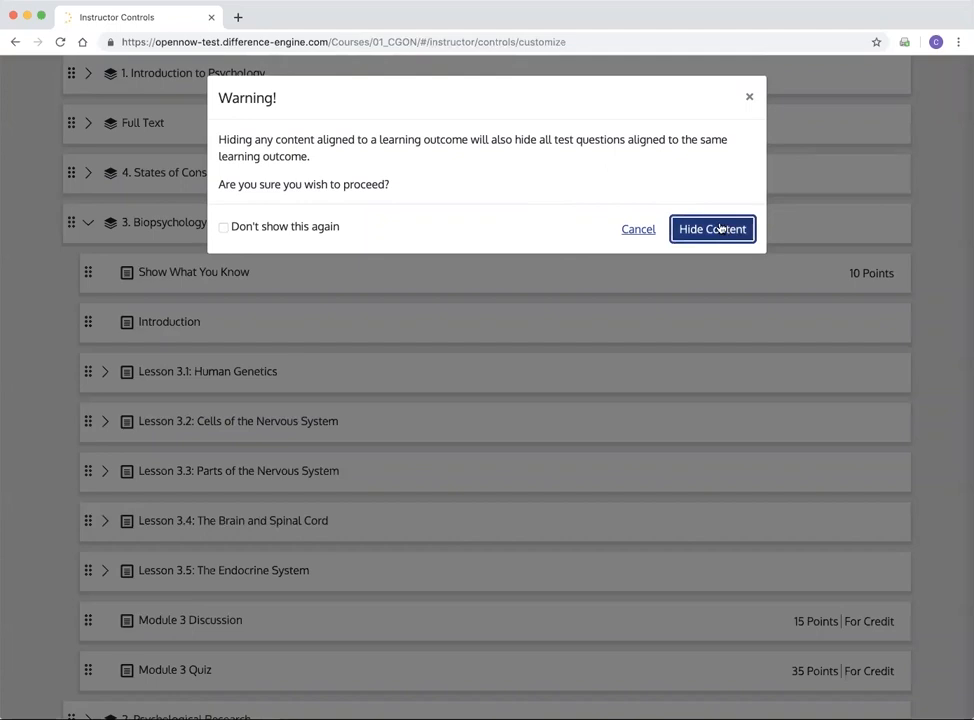
# Step: Expand Lesson 3.5: The Endocrine System and hide its item Video: The Endocrine System
pyautogui.scroll(-3, 578, 404)
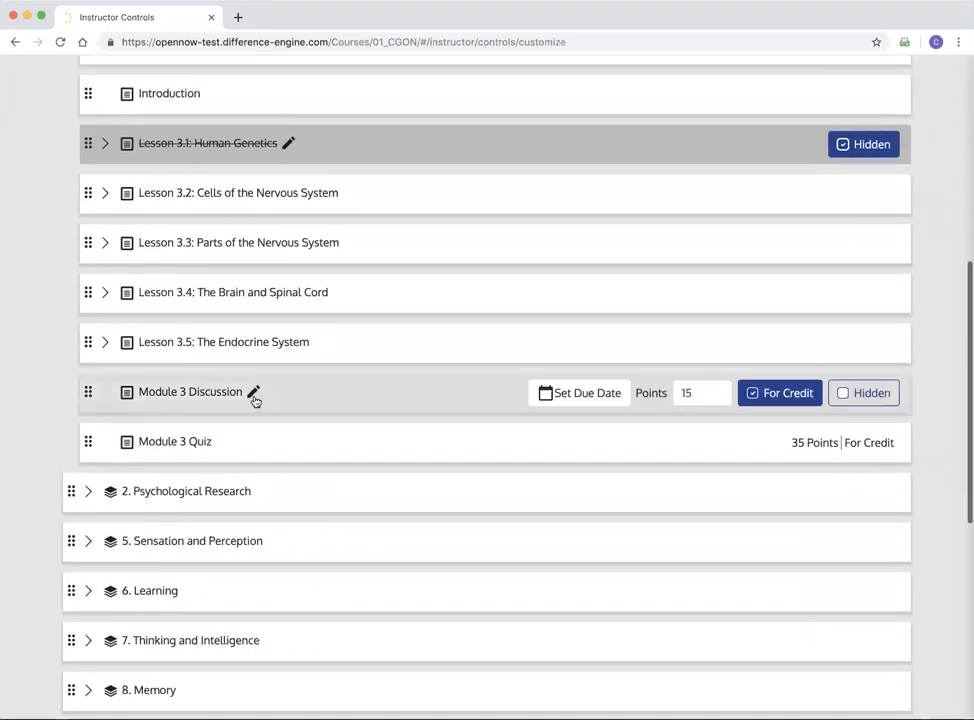
pyautogui.click(104, 342)
pyautogui.scroll(-2, 122, 410)
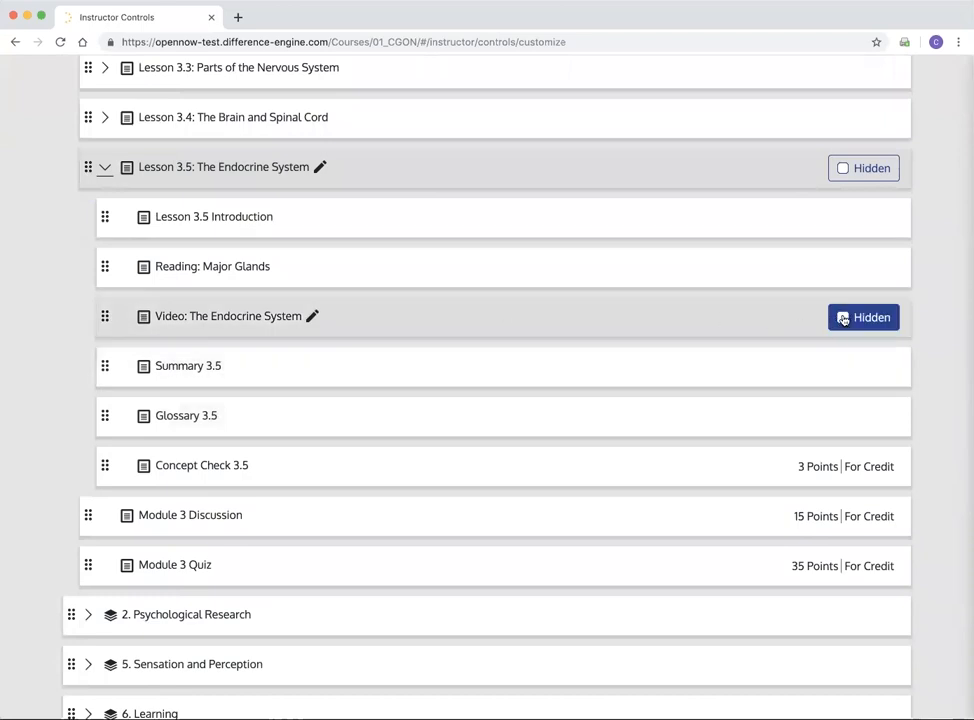
pyautogui.click(843, 318)
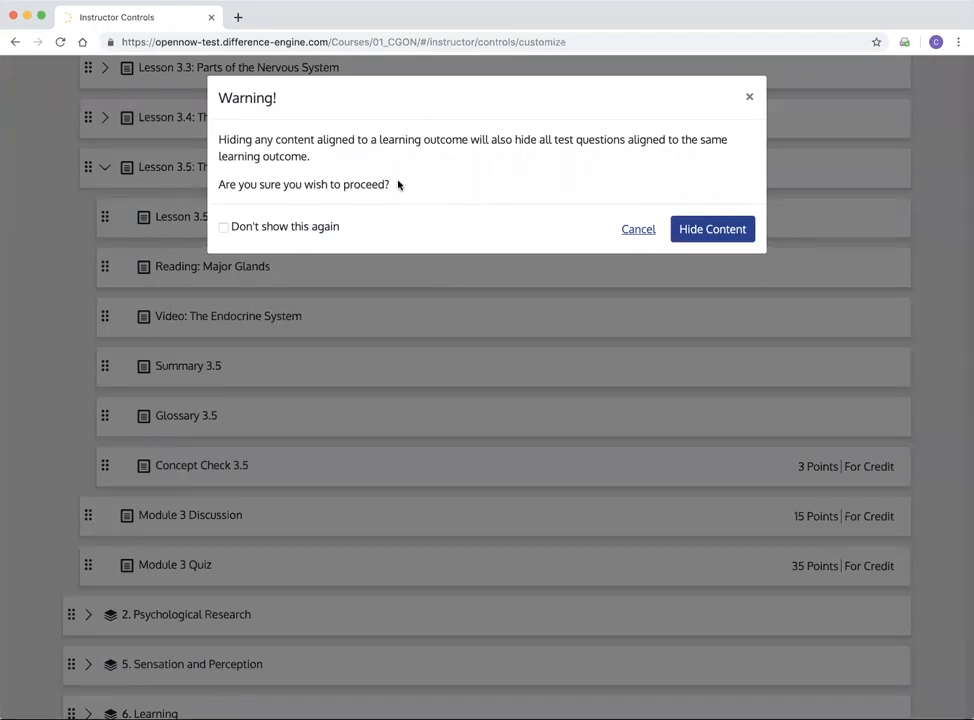
pyautogui.click(722, 230)
# Step: Rename the Cells of the Nervous System lesson as "Lesson 3.1: Cells of the Nervous System"
pyautogui.scroll(3, 638, 297)
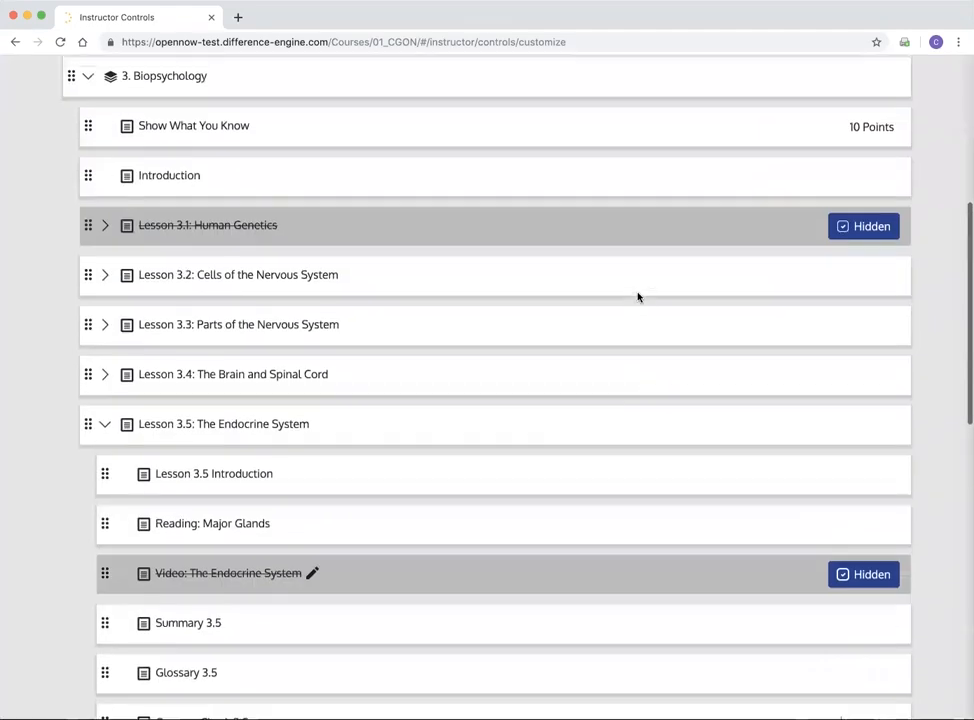
pyautogui.scroll(2, 638, 297)
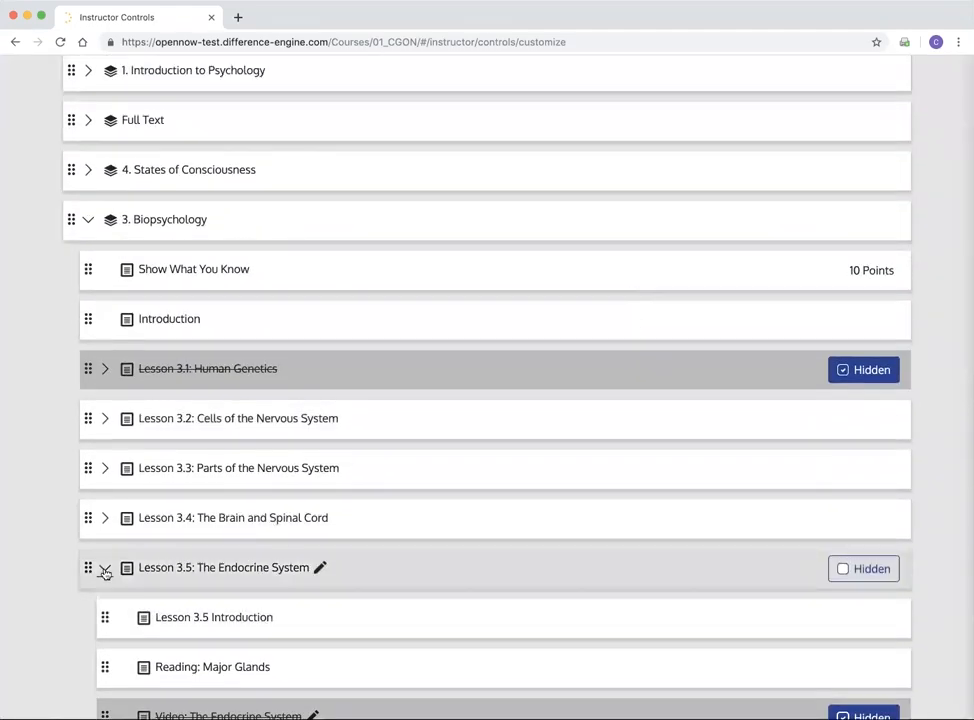
pyautogui.scroll(1, 165, 420)
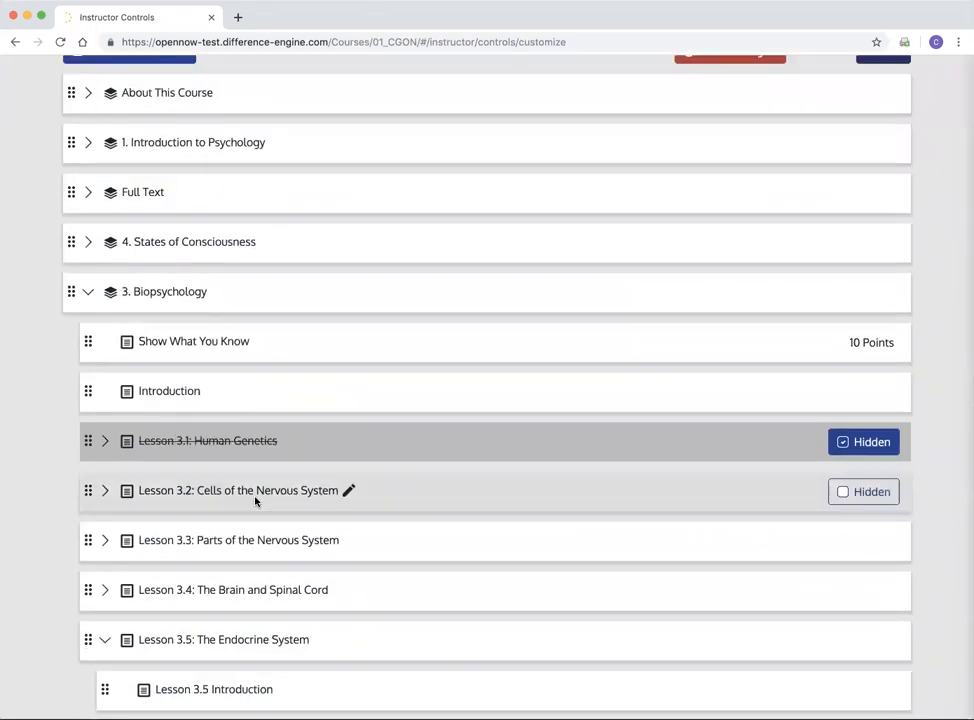
pyautogui.click(348, 490)
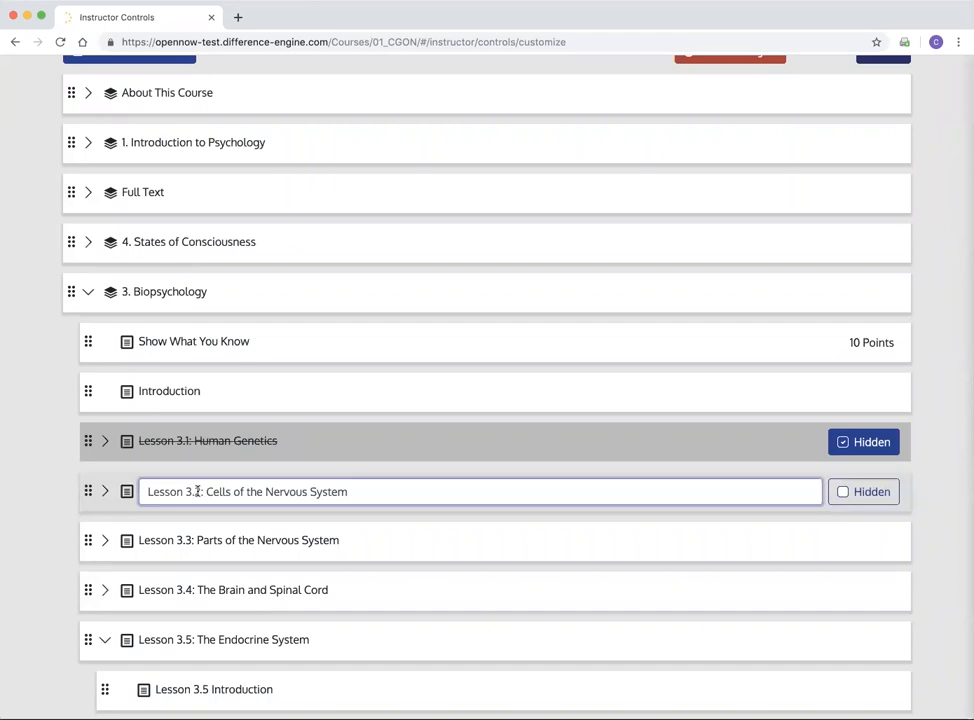
pyautogui.click(199, 491)
pyautogui.press('BackSpace')
pyautogui.write('1')
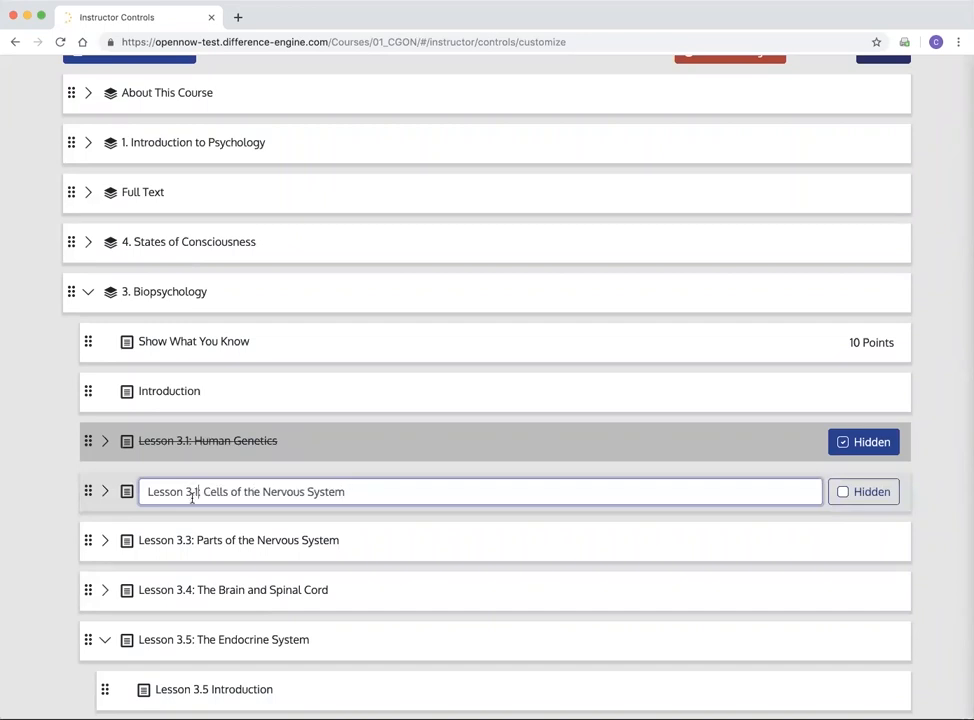
pyautogui.press('Return')
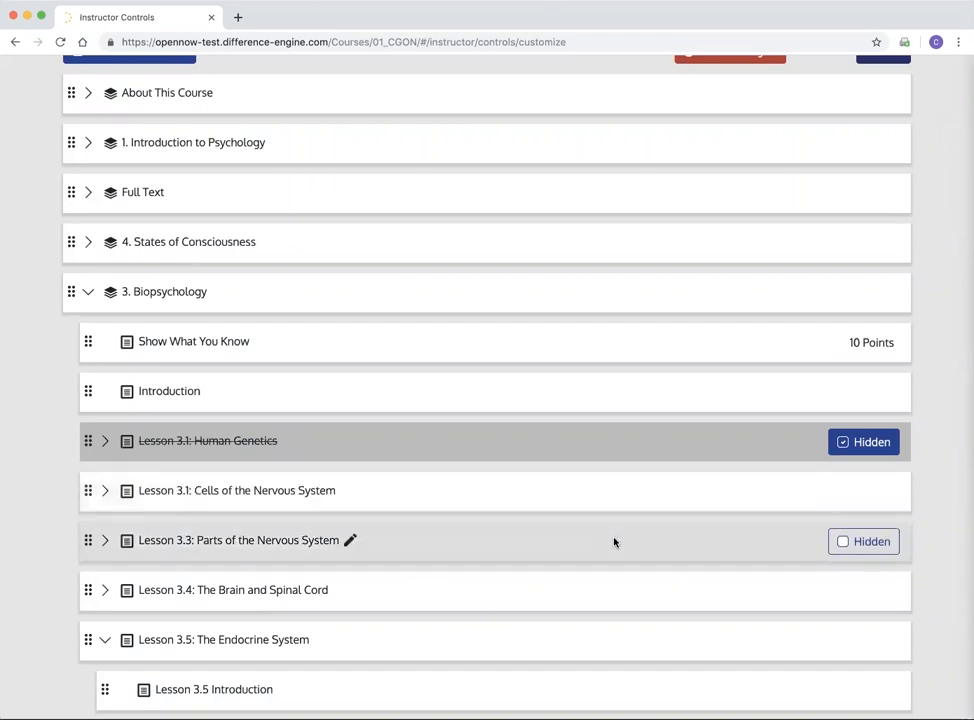
# Step: Rename the Parts of the Nervous System lesson as "Lesson 3.2: Parts of the Nervous System"
pyautogui.click(350, 539)
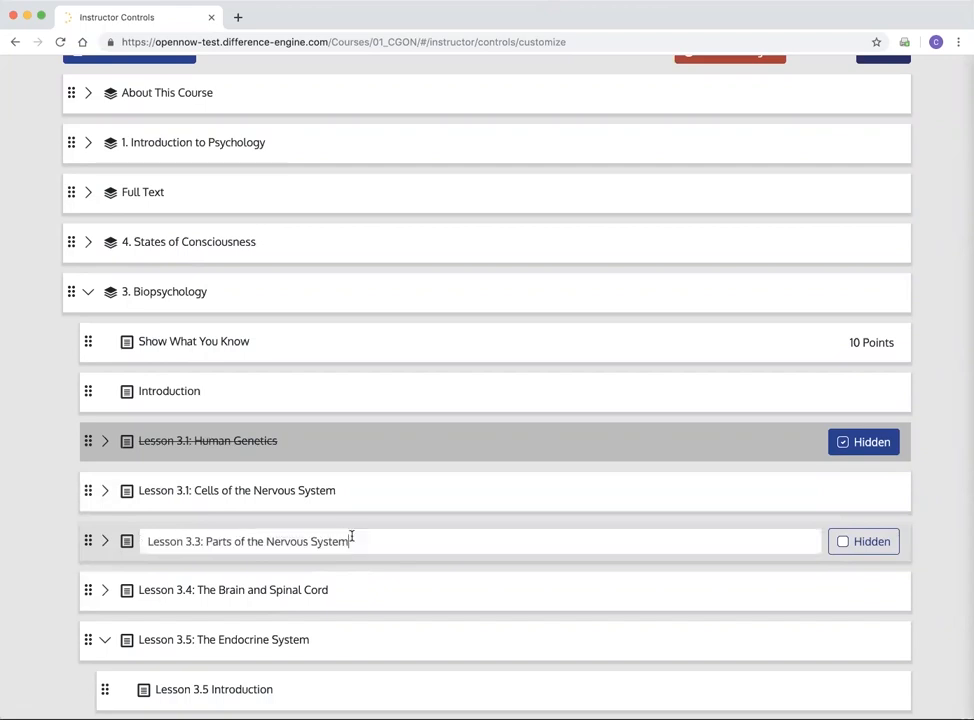
pyautogui.click(202, 540)
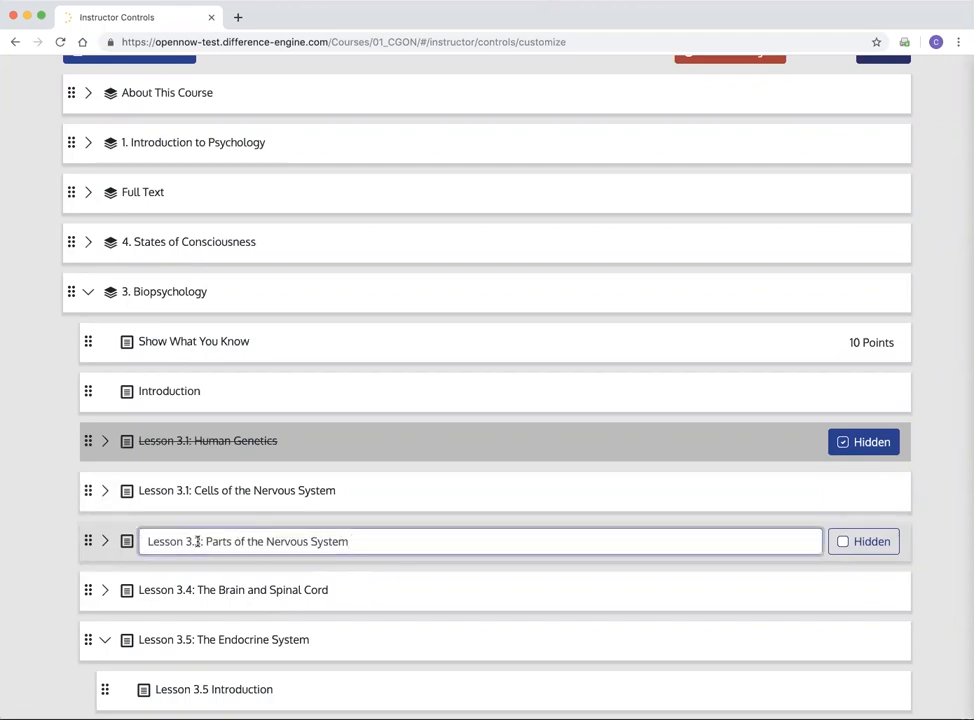
pyautogui.press('BackSpace')
pyautogui.write('2')
pyautogui.press('Return')
# Step: Set the due date of Show What You Know in the Biopsychology module to 08/30/2019 at 11:59 PM
pyautogui.scroll(-2, 366, 602)
pyautogui.scroll(2, 300, 585)
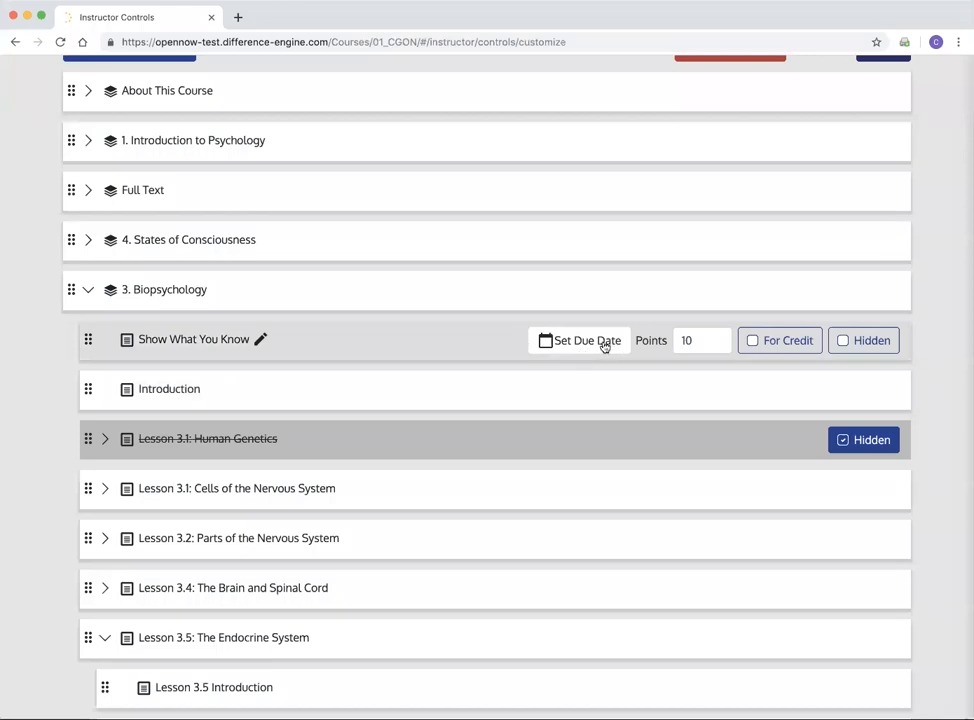
pyautogui.click(604, 344)
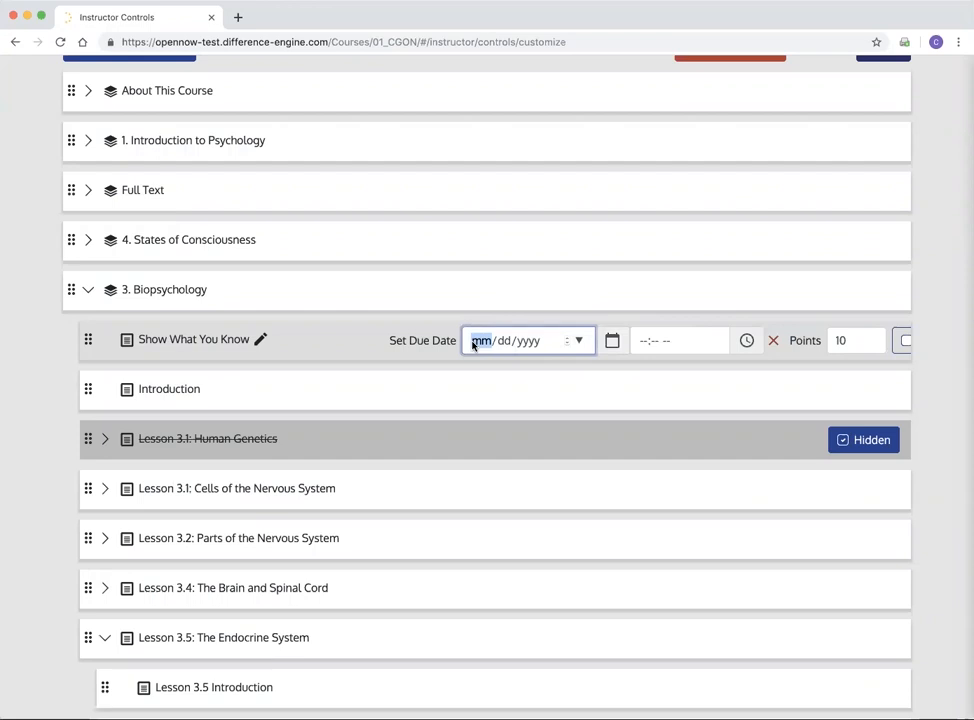
pyautogui.write('08/30/')
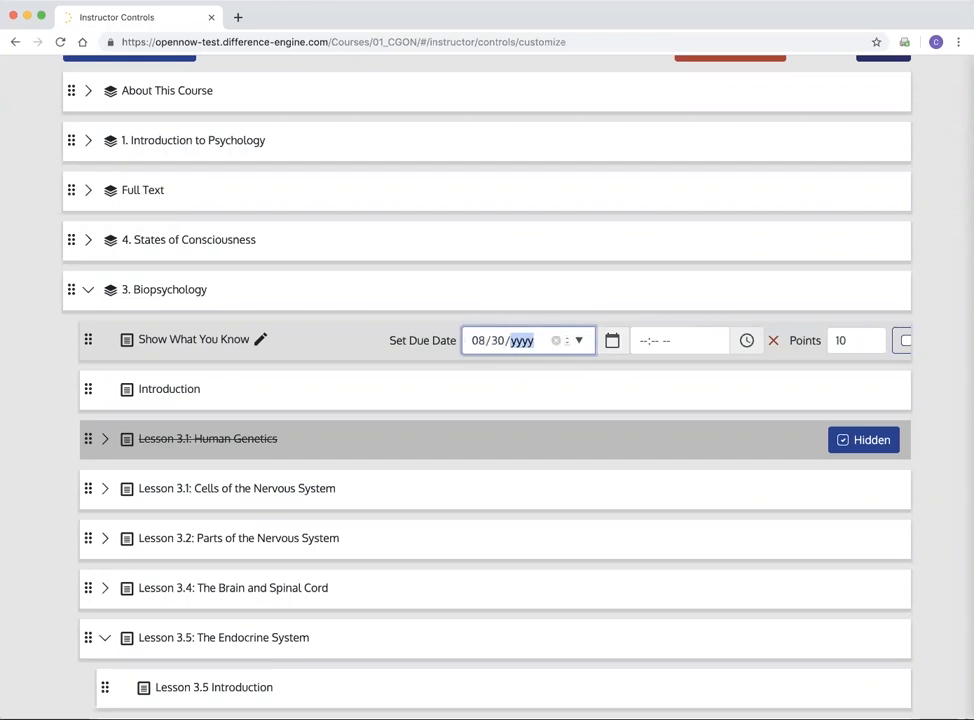
pyautogui.write('2019')
pyautogui.click(645, 341)
pyautogui.write('11:-- --')
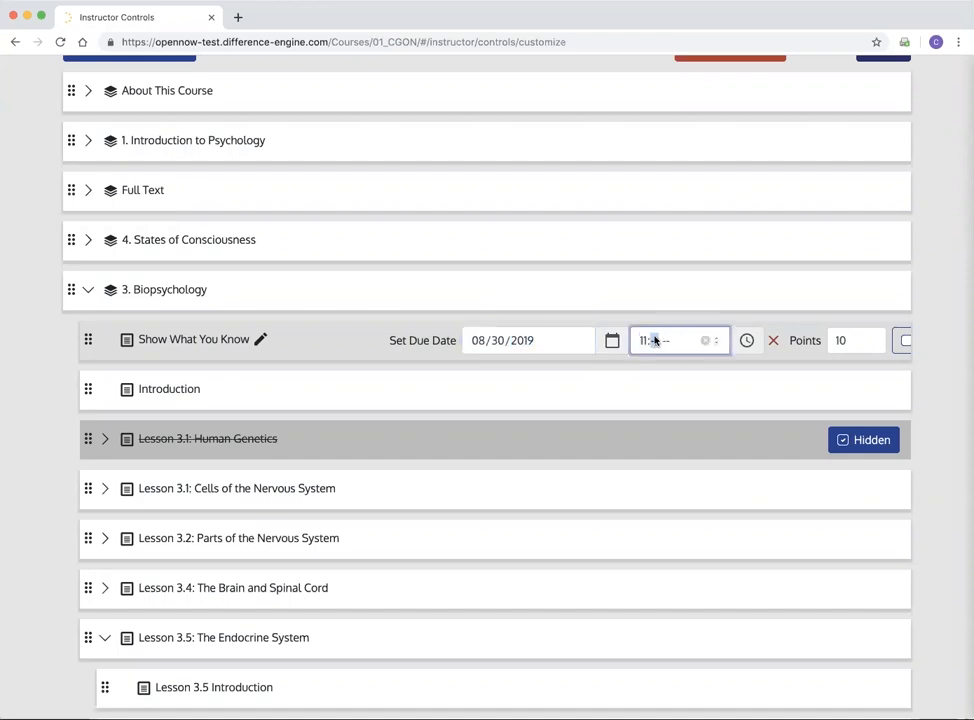
pyautogui.write('59p')
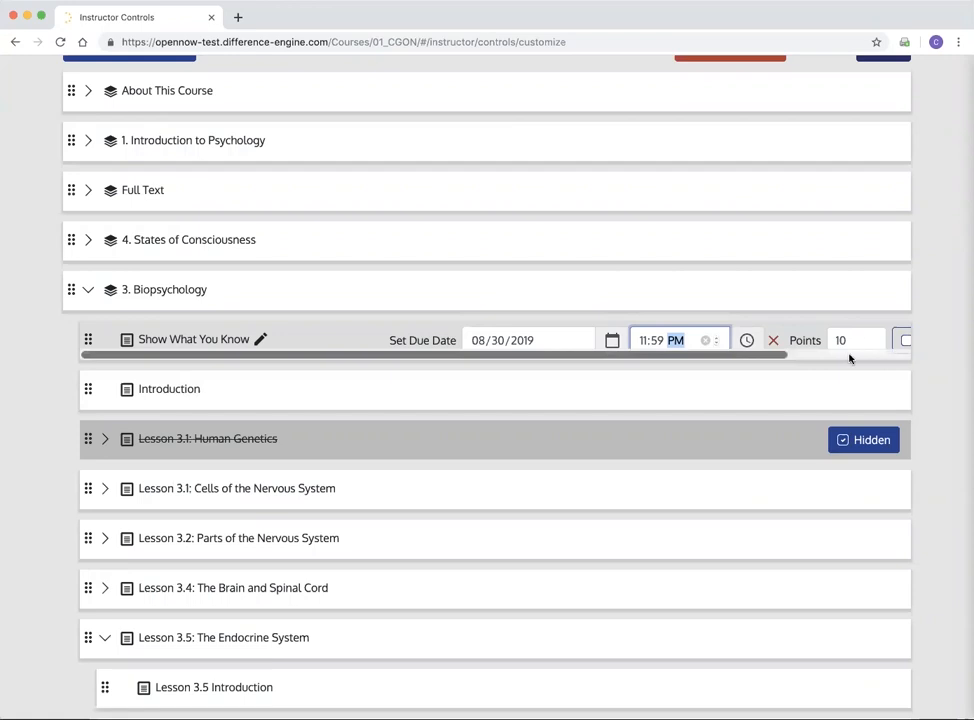
pyautogui.hscroll(3, 793, 341)
pyautogui.hscroll(1, 795, 341)
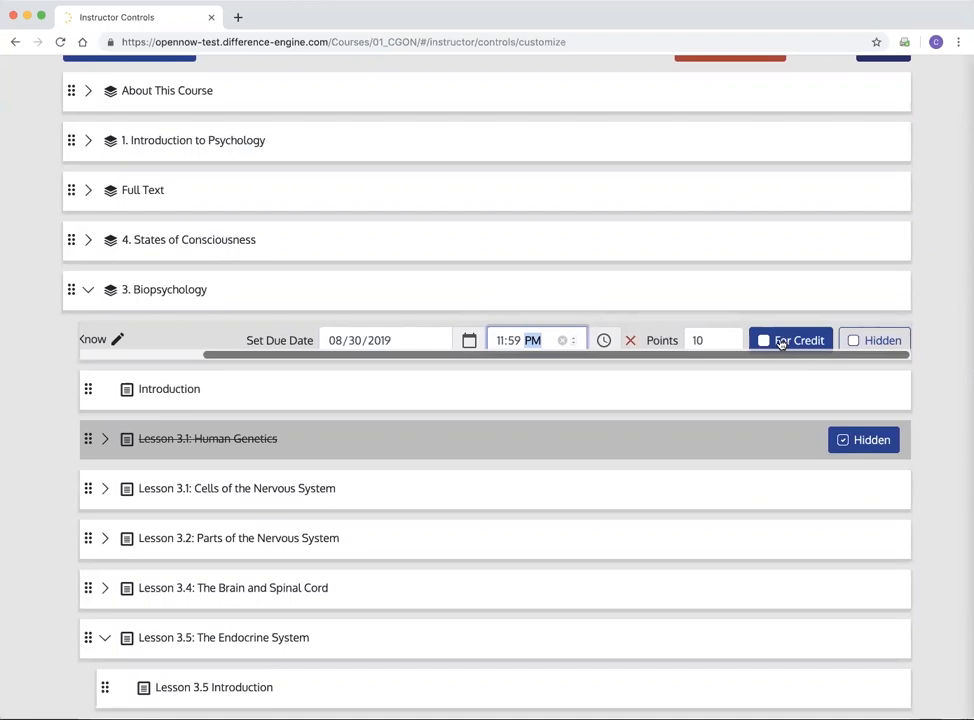
pyautogui.click(414, 294)
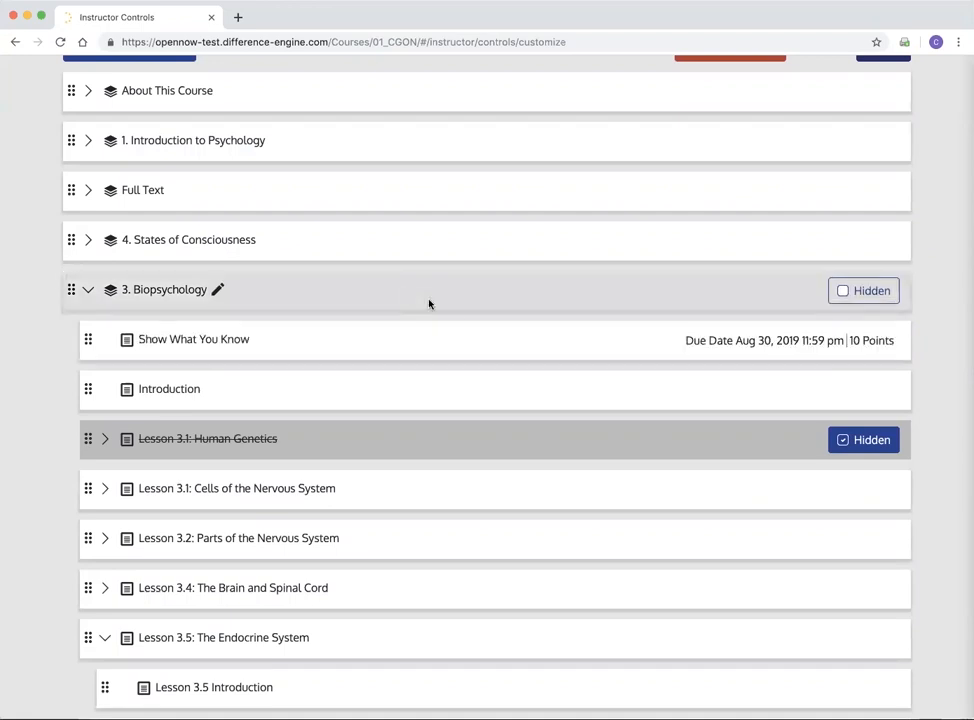
pyautogui.moveTo(437, 348)
pyautogui.hscroll(2, 436, 350)
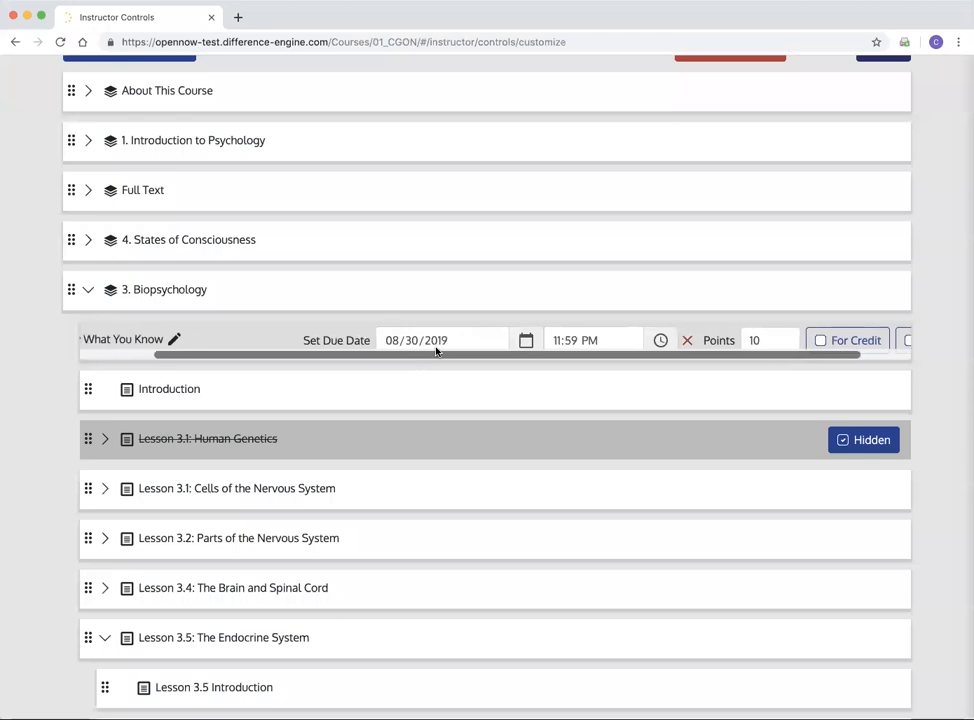
# Step: Collapse the 3. Biopsychology module, then publish and submit the course customizations
pyautogui.scroll(3, 437, 348)
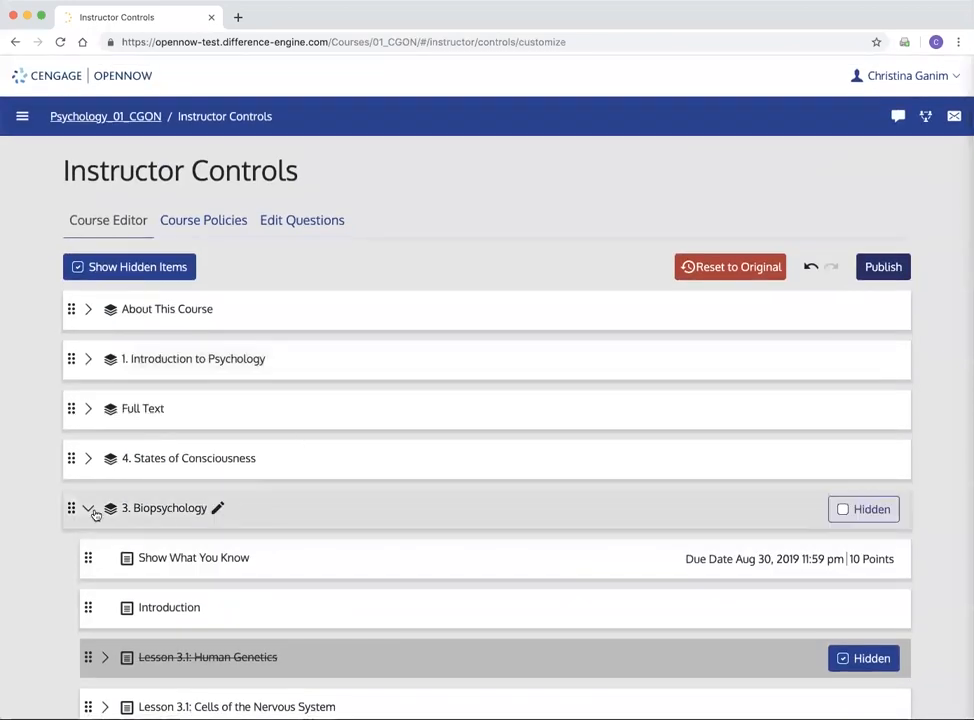
pyautogui.click(87, 511)
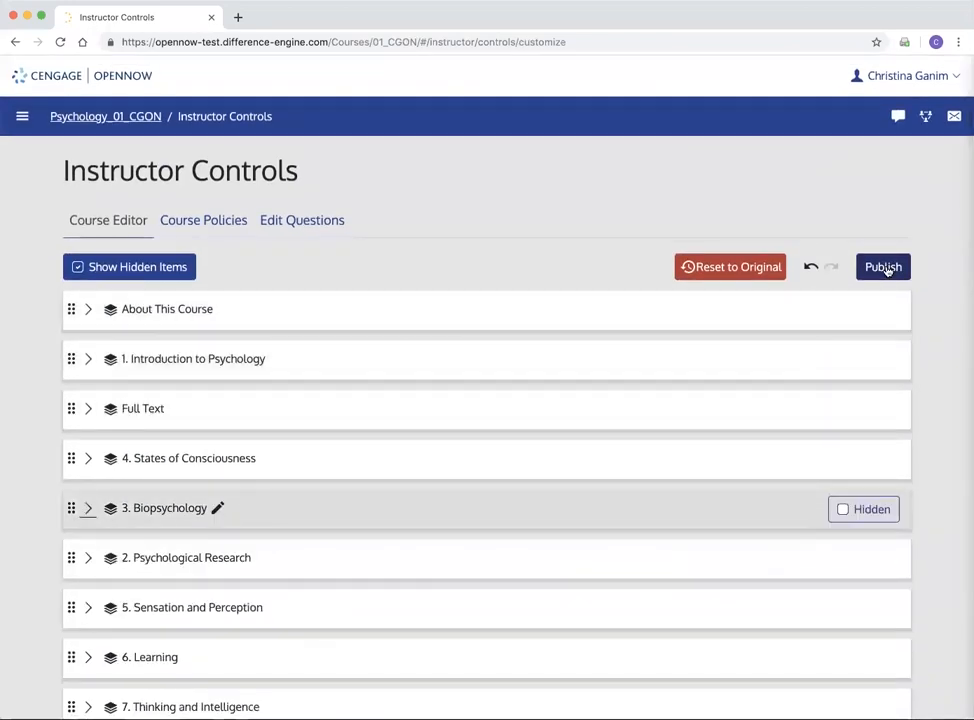
pyautogui.click(887, 270)
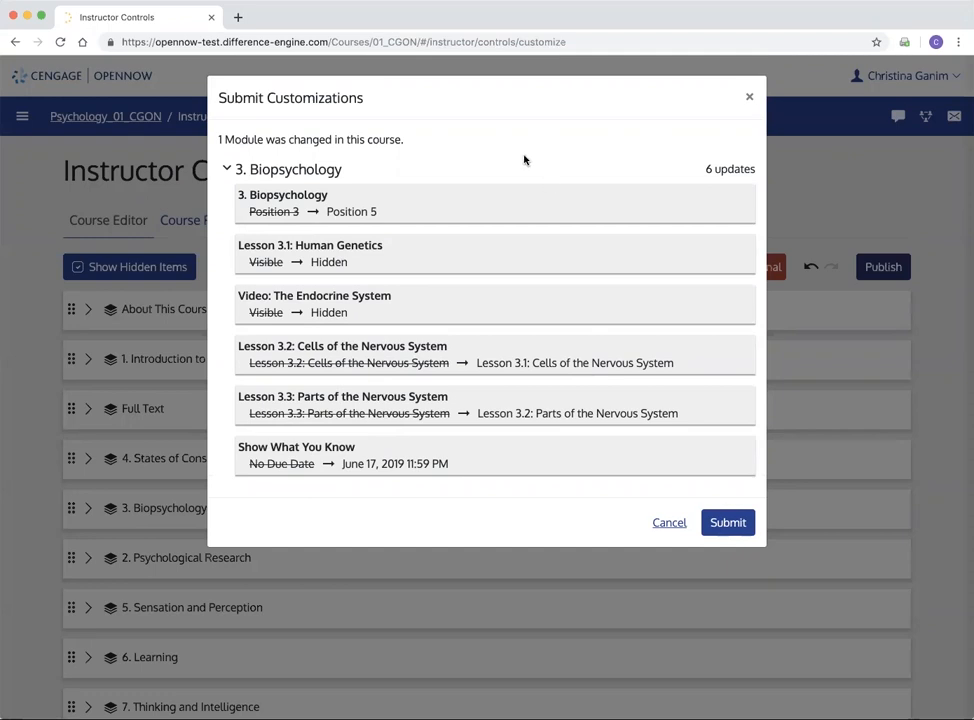
pyautogui.click(734, 522)
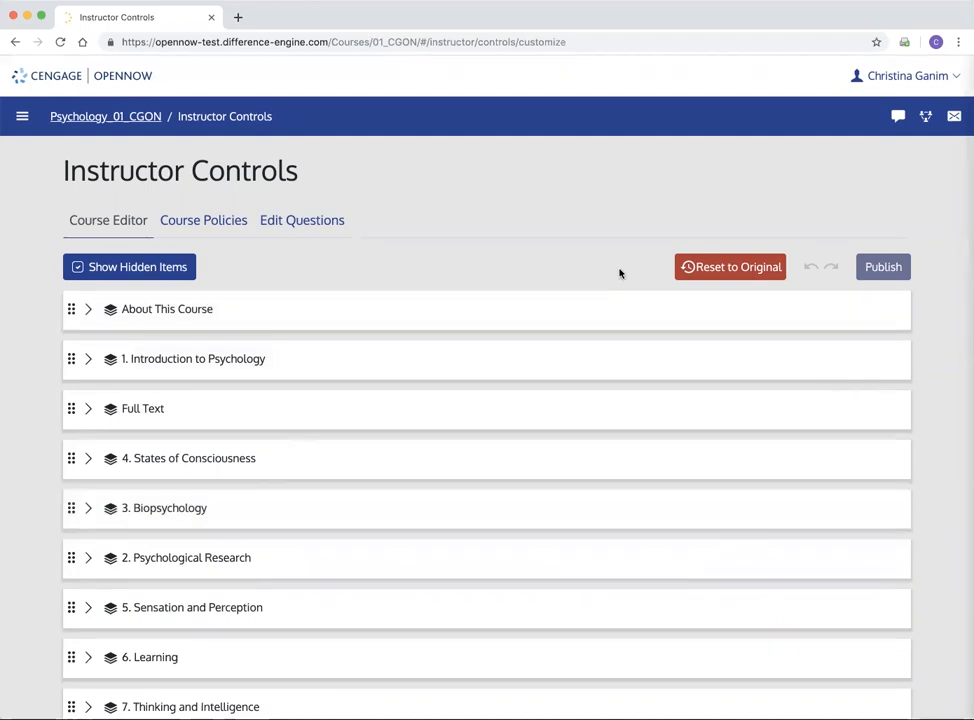
# Step: Reset all course content changes to the original version and confirm the reset
pyautogui.scroll(-3, 531, 185)
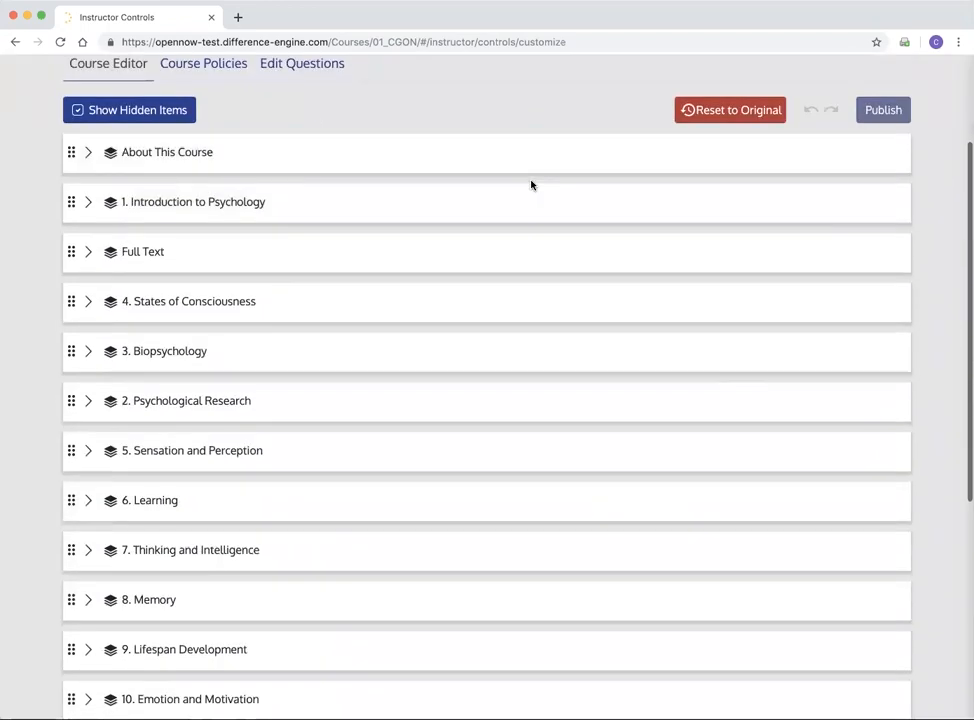
pyautogui.scroll(3, 531, 185)
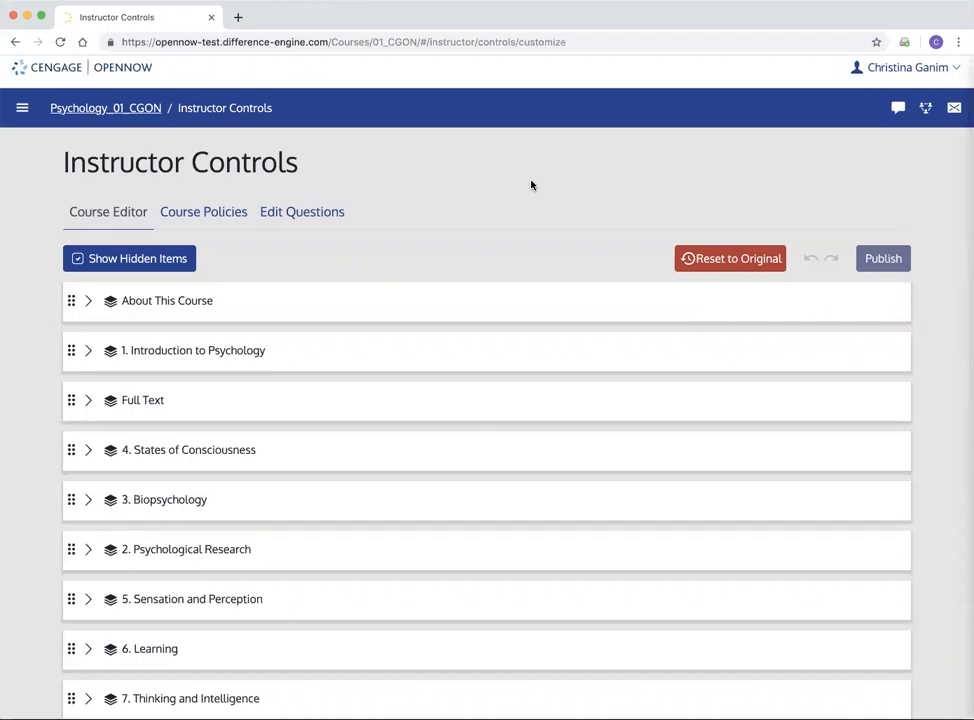
pyautogui.click(757, 259)
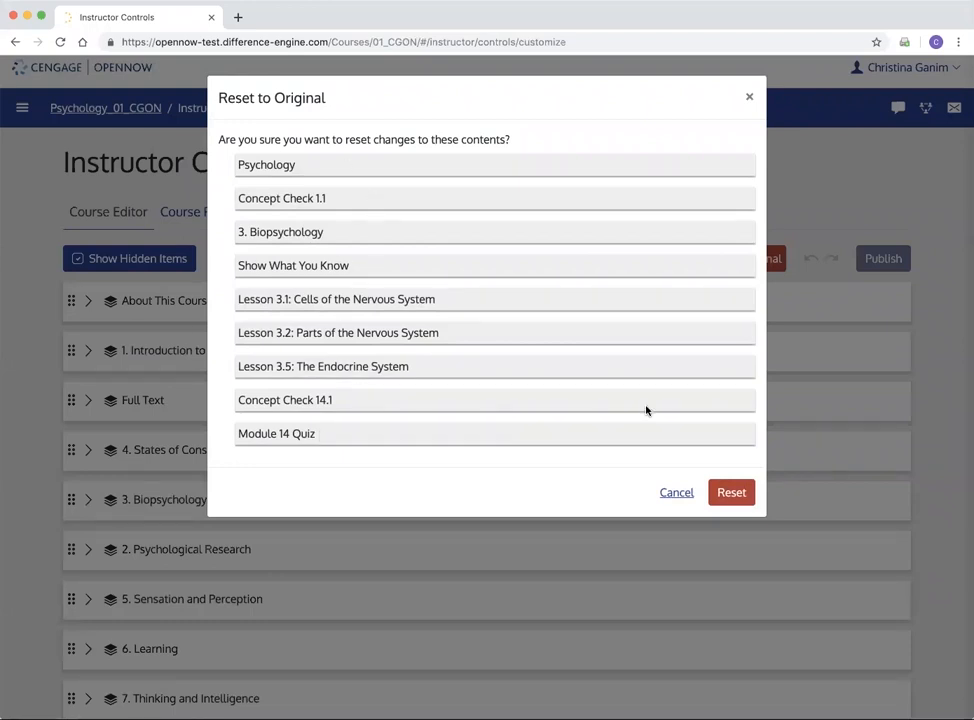
pyautogui.click(740, 497)
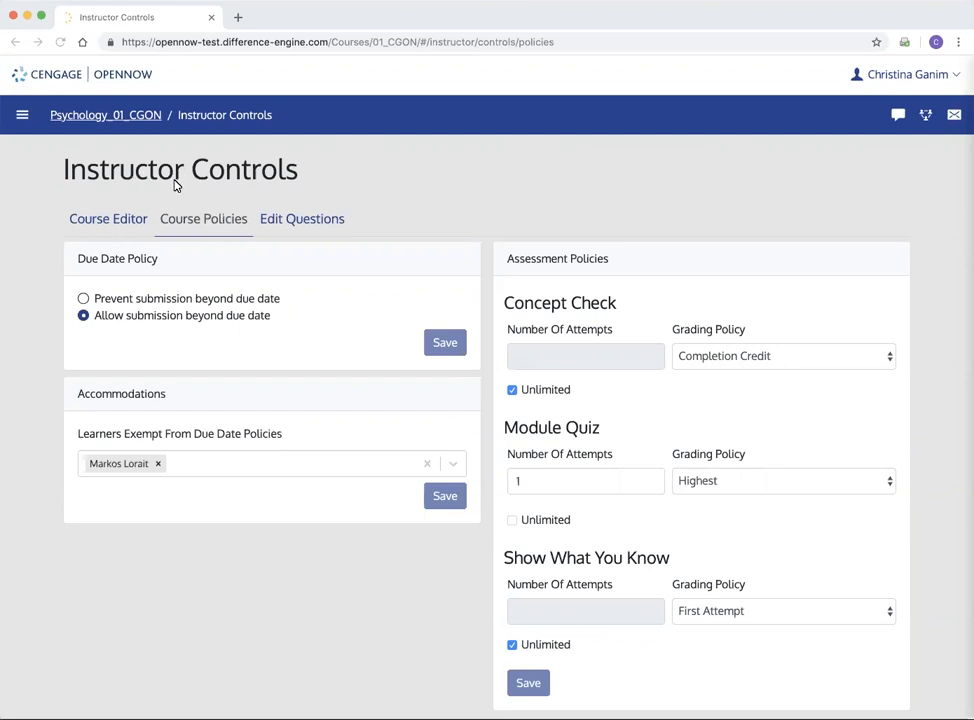
# Step: Reopen the Instructor Controls and display the Course Policies
pyautogui.click(22, 116)
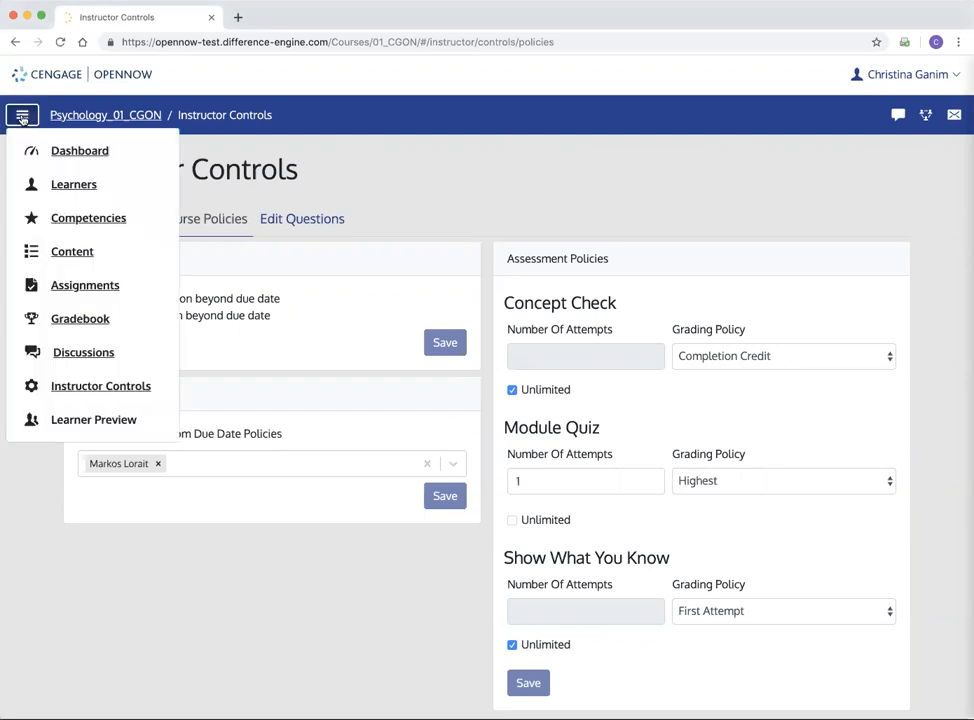
pyautogui.click(101, 387)
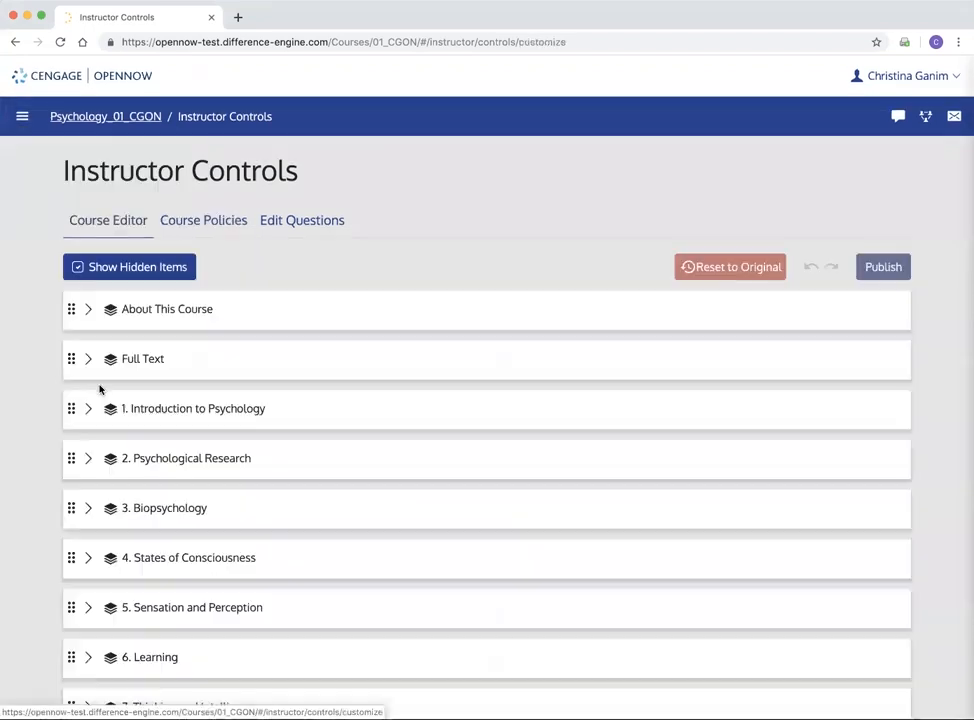
pyautogui.click(203, 226)
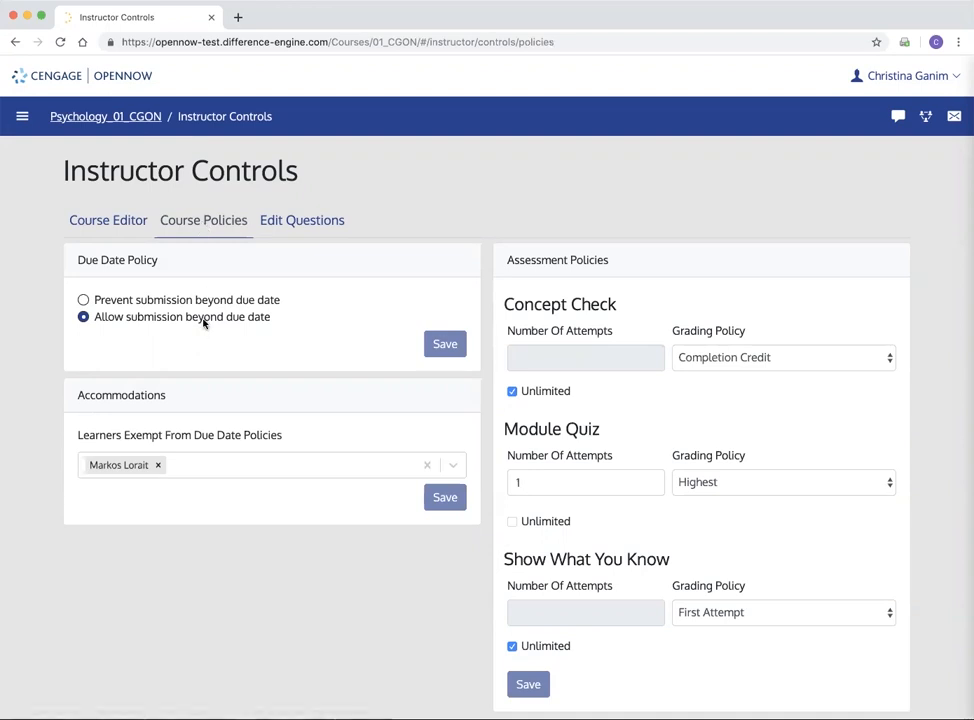
# Step: Try preventing submission beyond the due date, return the Due Date Policy to allowing it, and save
pyautogui.click(83, 301)
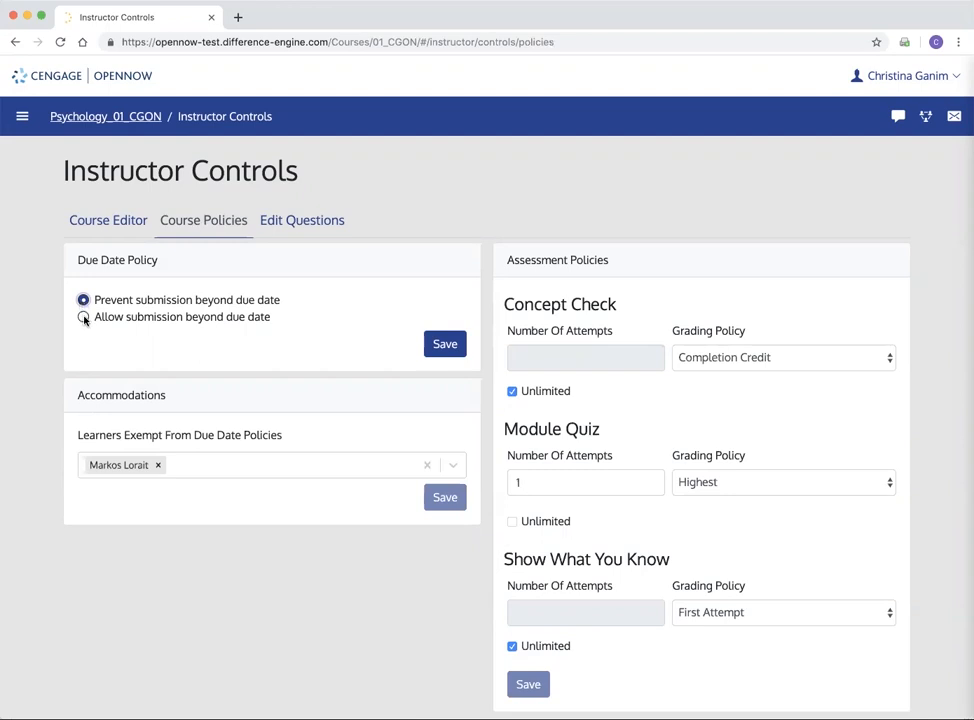
pyautogui.click(84, 318)
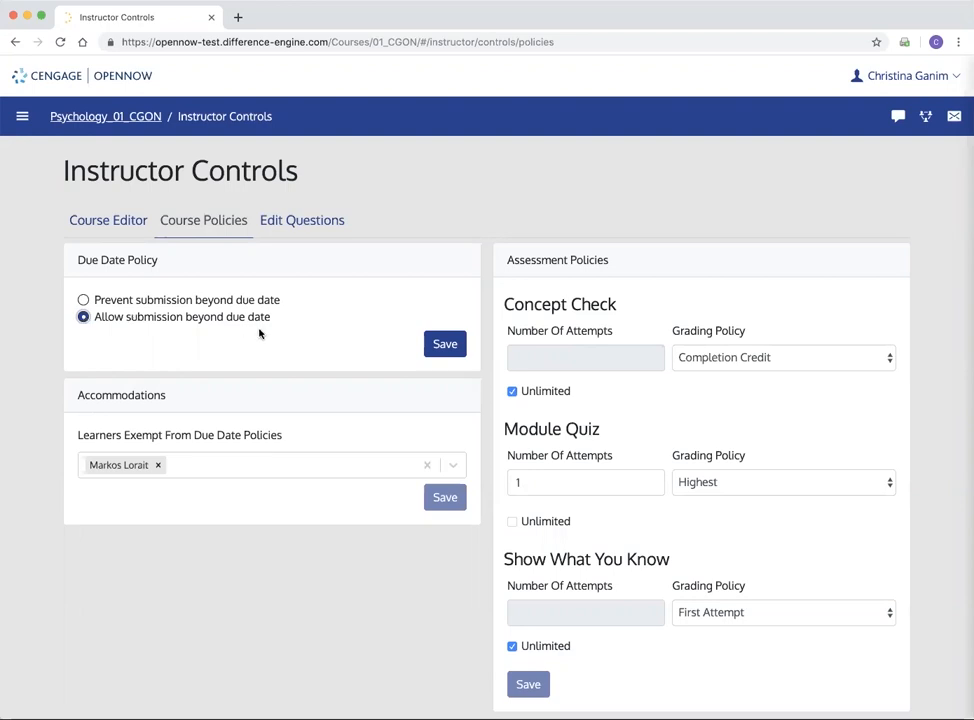
pyautogui.click(446, 351)
# Step: Replace the learner exempt from due date policies with a different learner and save the accommodations
pyautogui.click(336, 466)
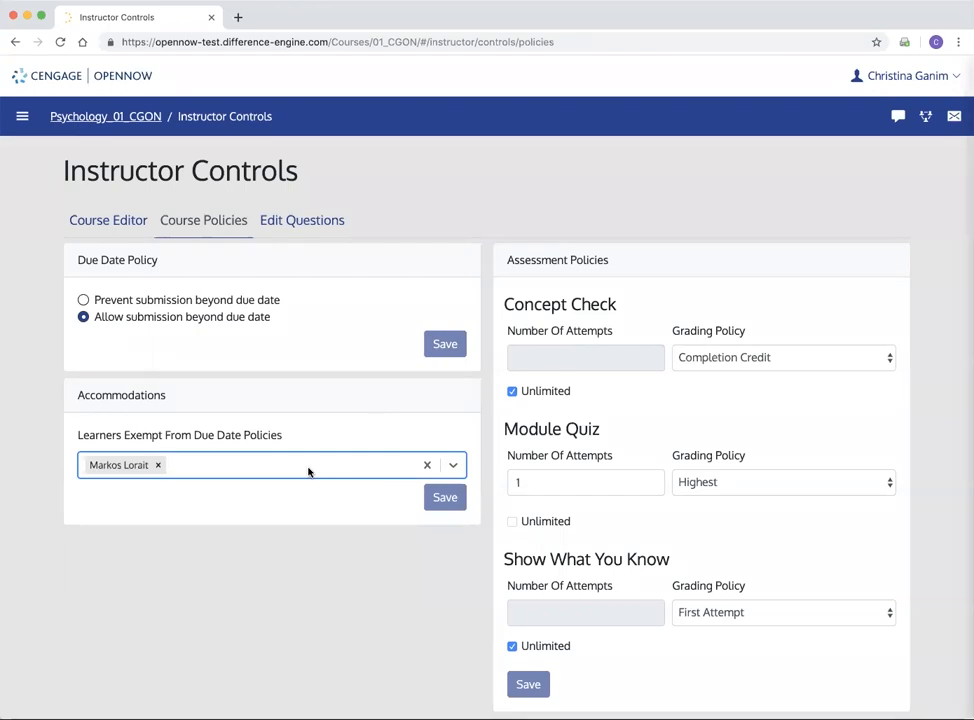
pyautogui.press('BackSpace')
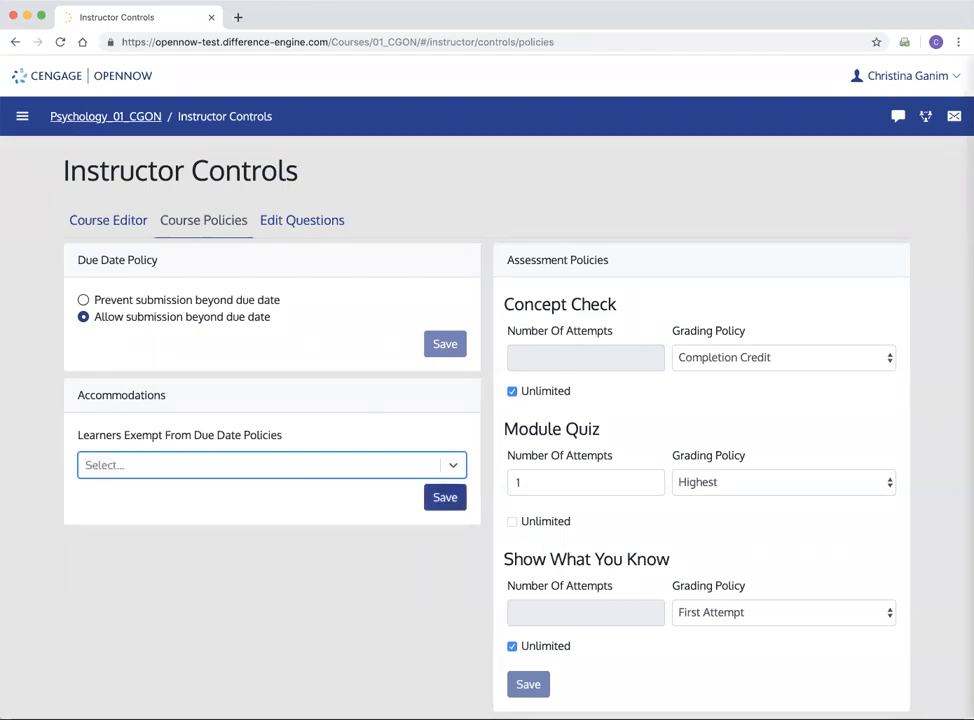
pyautogui.write('ch')
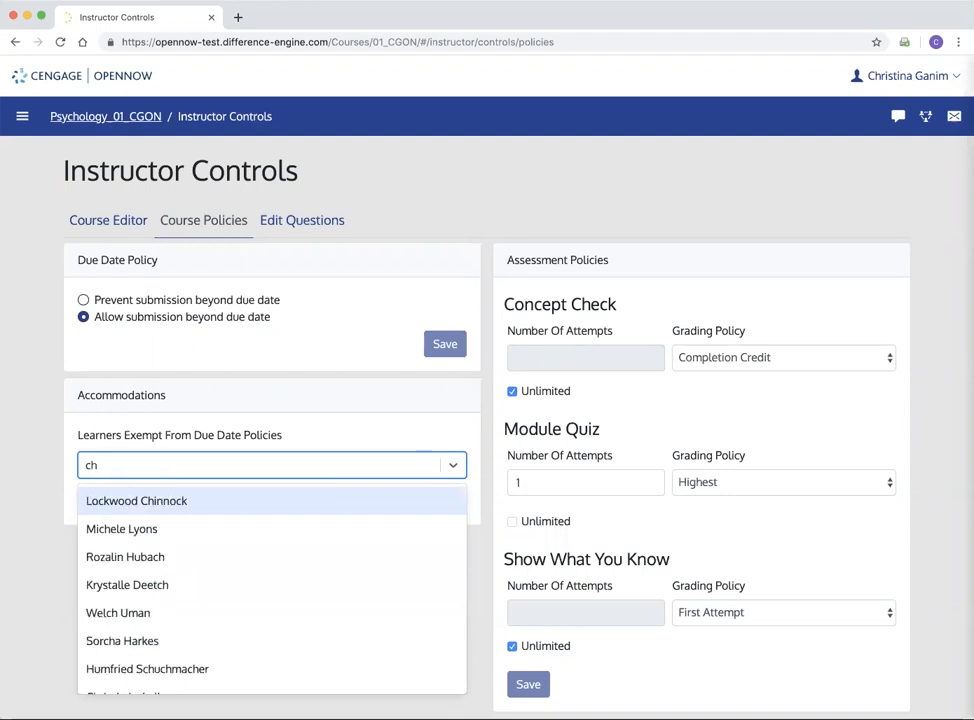
pyautogui.click(270, 530)
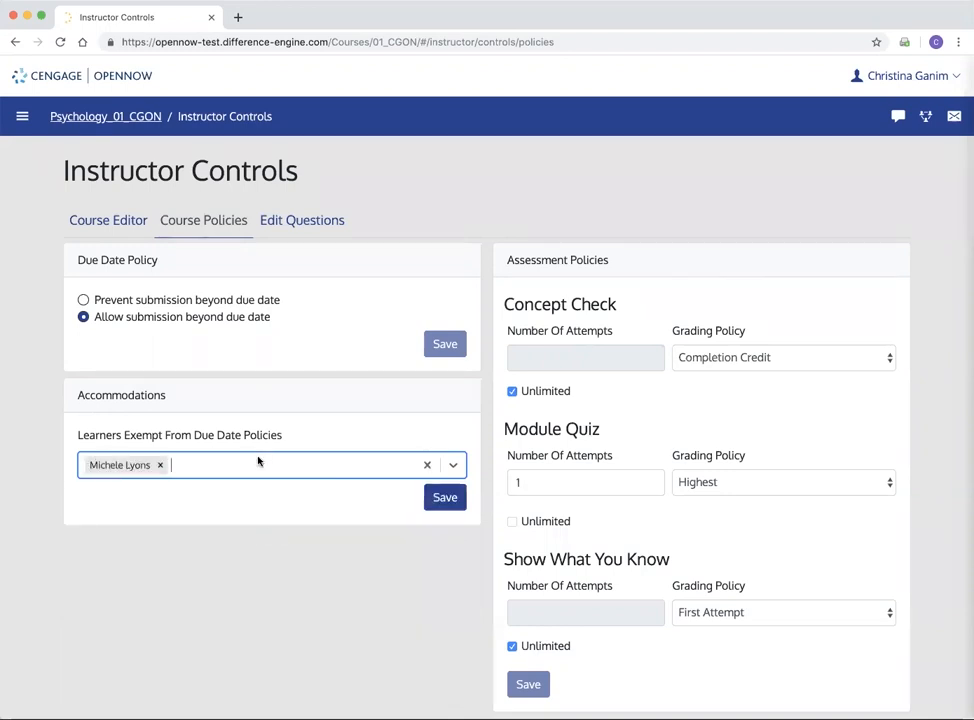
pyautogui.click(438, 498)
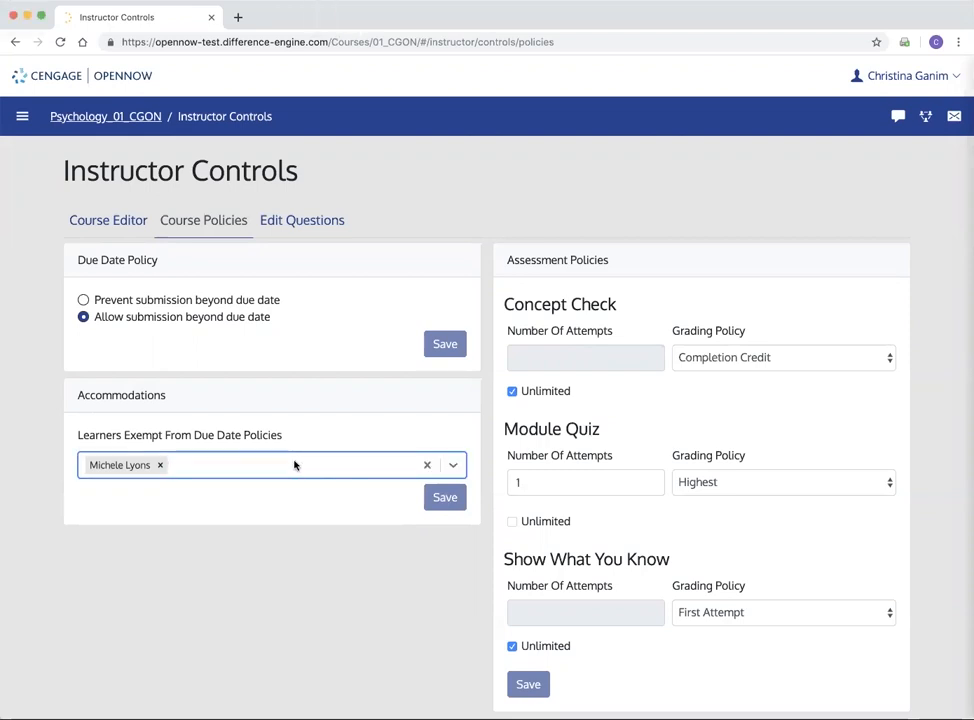
# Step: Remove the exempt learner so no one is exempt from due date policies, and save the accommodations
pyautogui.press('BackSpace')
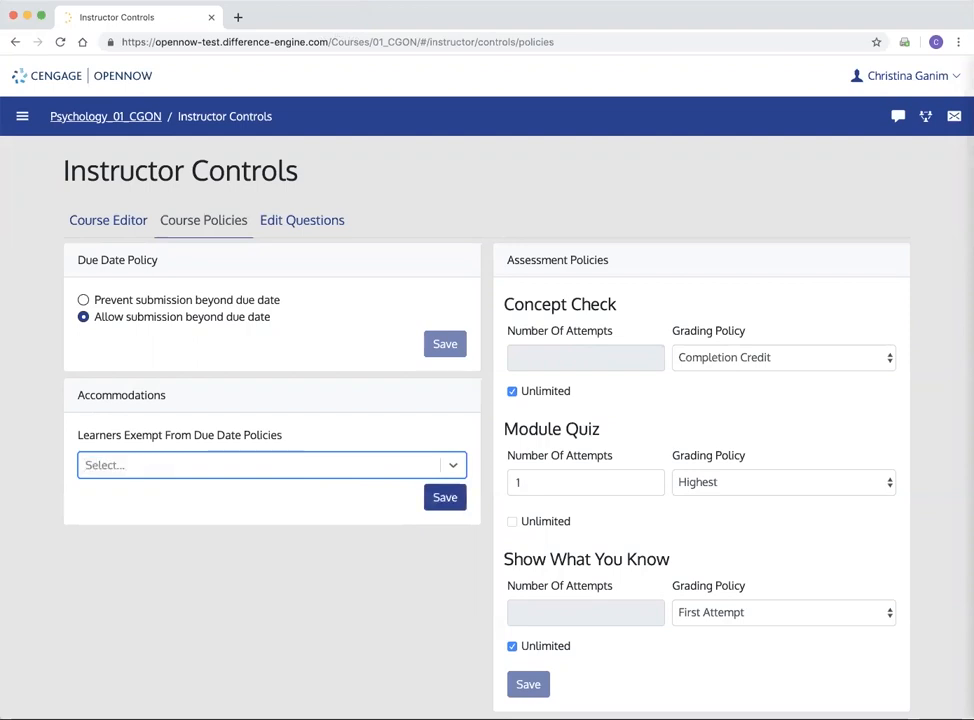
pyautogui.click(446, 499)
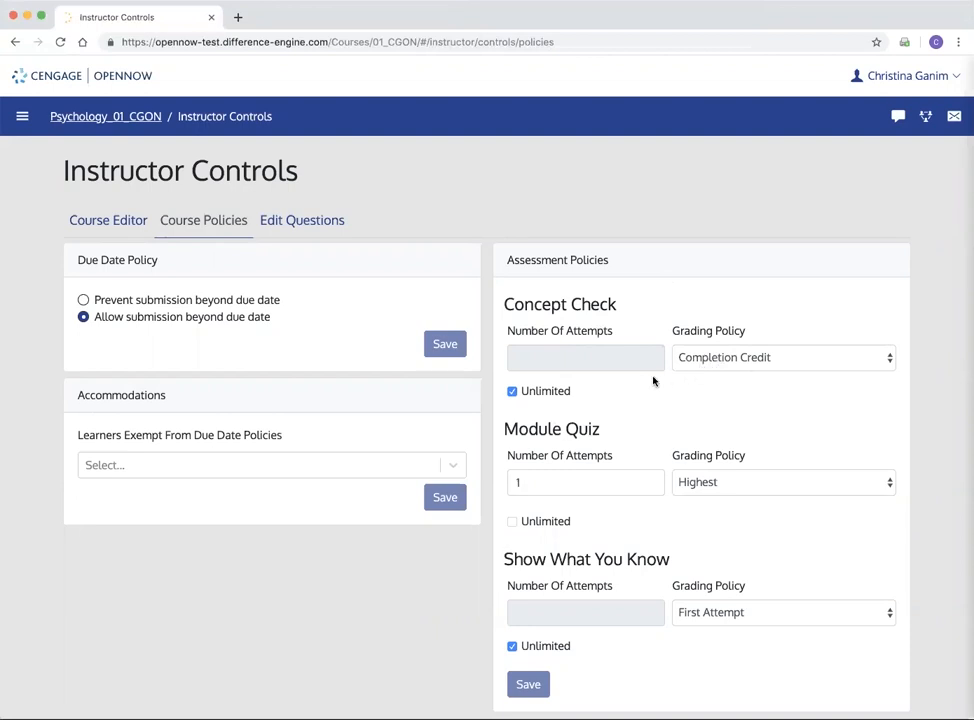
# Step: Limit Concept Check to 5 attempts with the Latest Attempt grading policy, and save the assessment policies
pyautogui.click(510, 392)
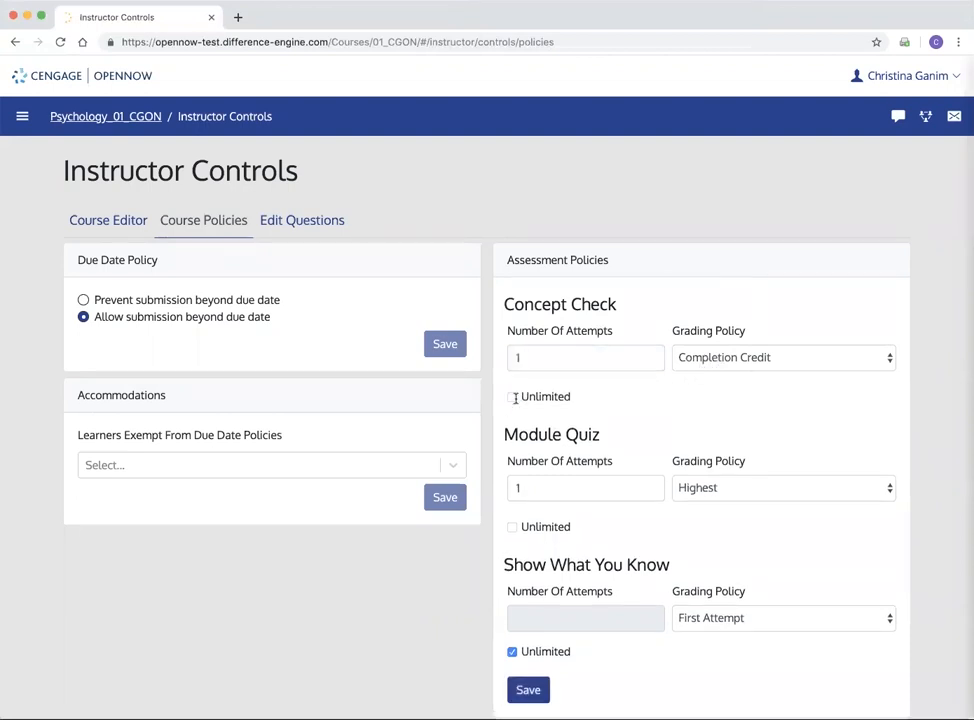
pyautogui.click(519, 357)
pyautogui.press('BackSpace')
pyautogui.write('5')
pyautogui.click(826, 365)
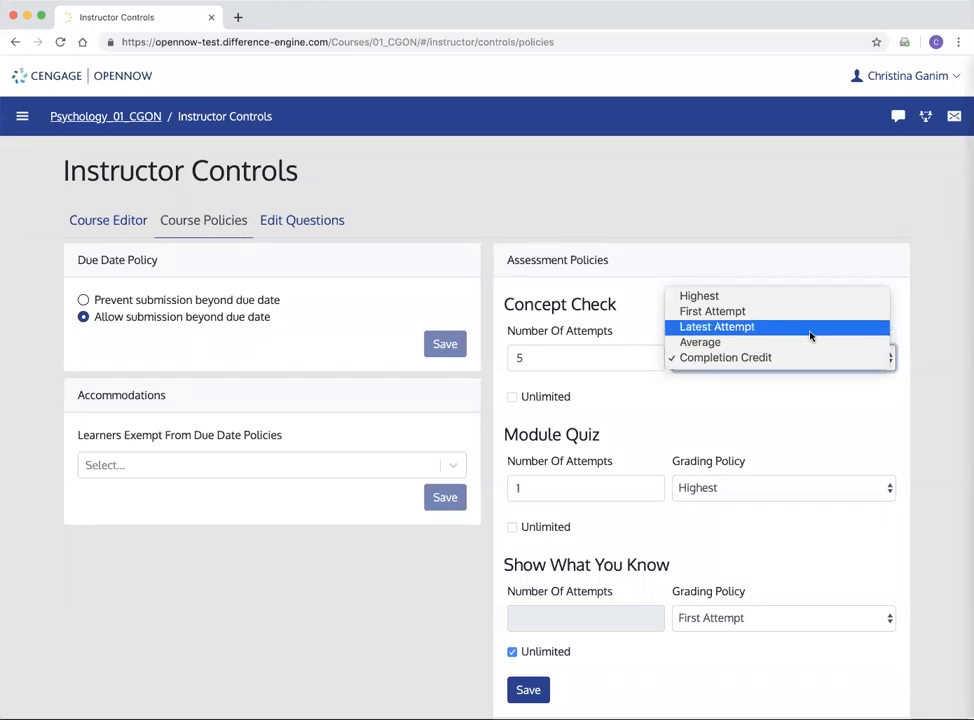
pyautogui.click(811, 330)
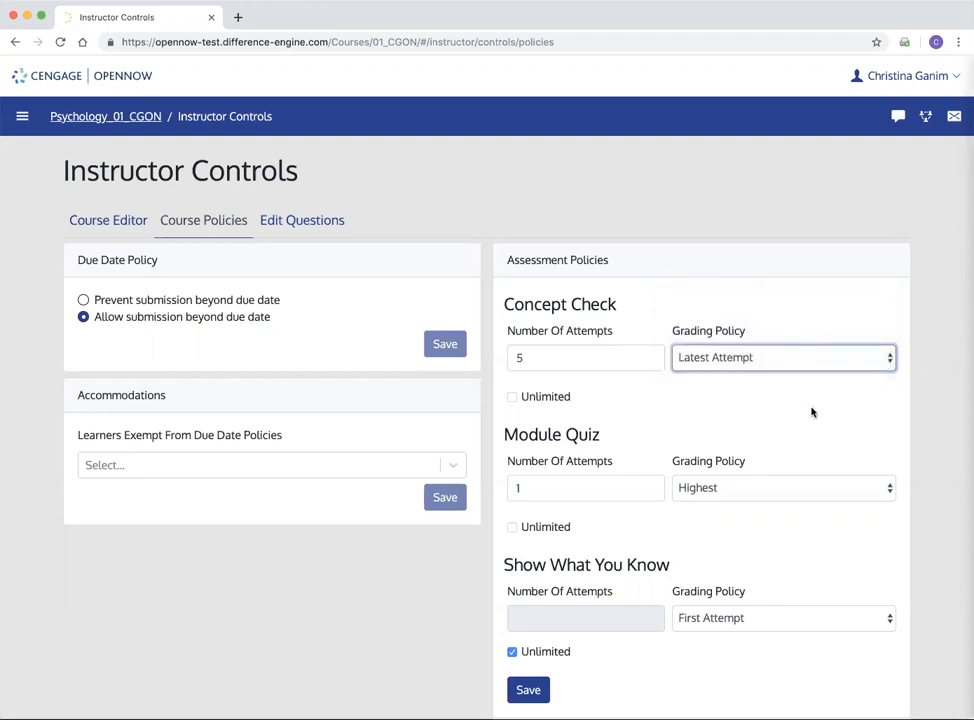
pyautogui.scroll(-1, 811, 411)
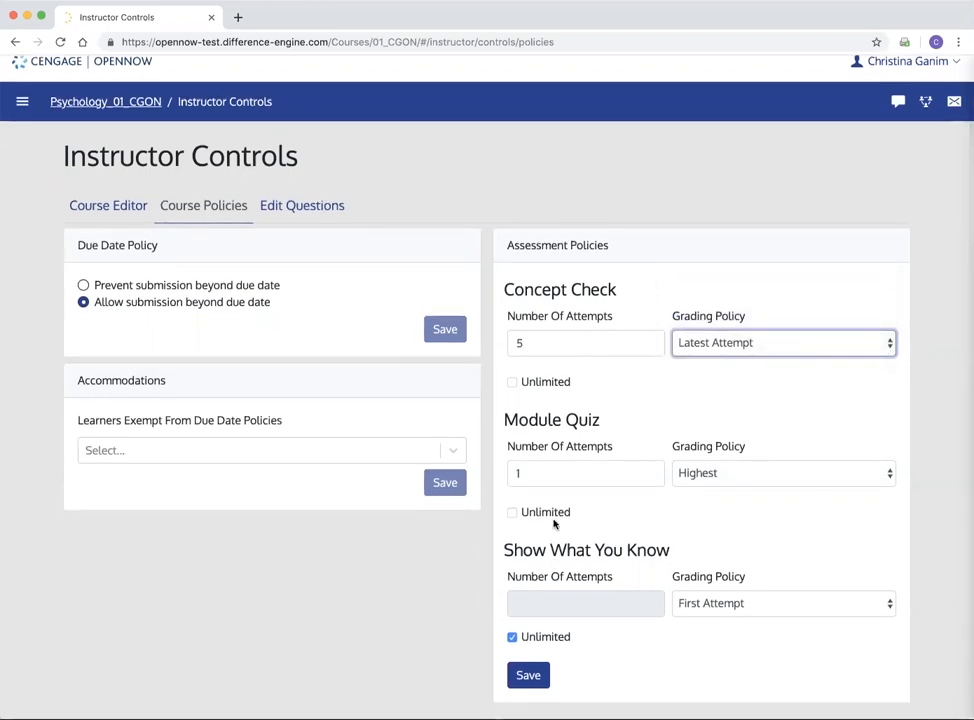
pyautogui.click(528, 675)
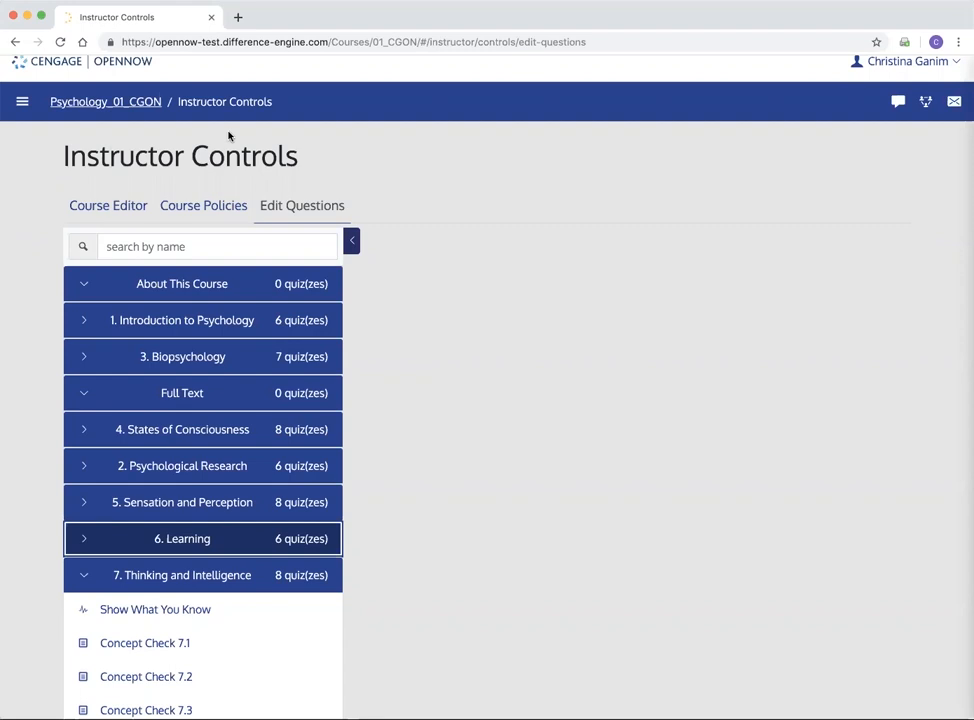
# Step: Reopen the Instructor Controls and display Concept Check 1.1 of 1. Introduction to Psychology for question editing
pyautogui.click(22, 104)
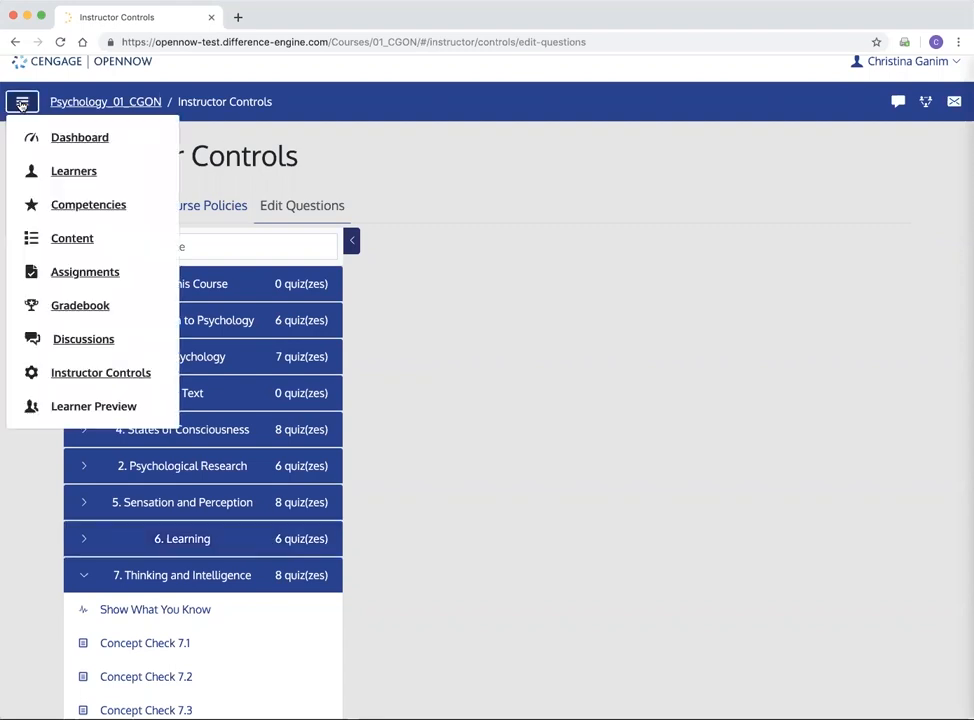
pyautogui.click(86, 374)
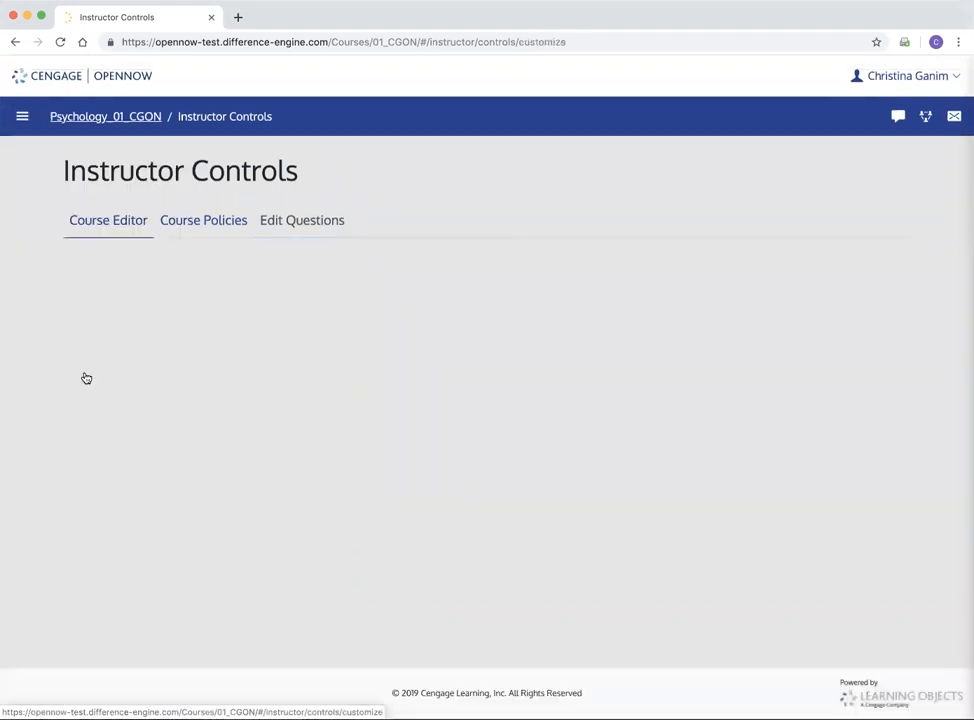
pyautogui.click(302, 222)
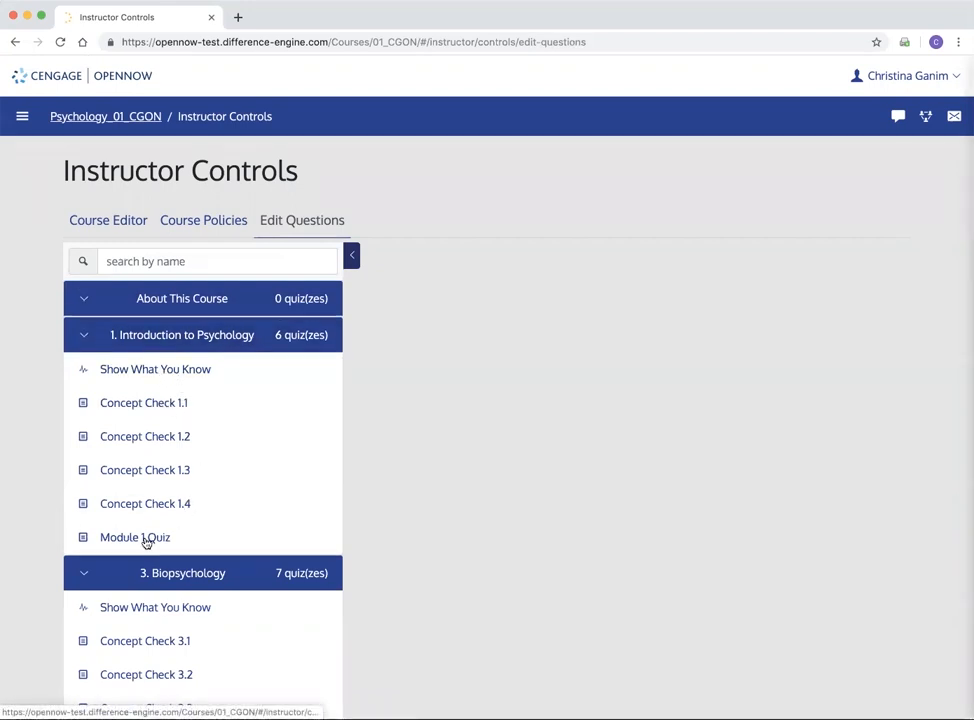
pyautogui.click(129, 405)
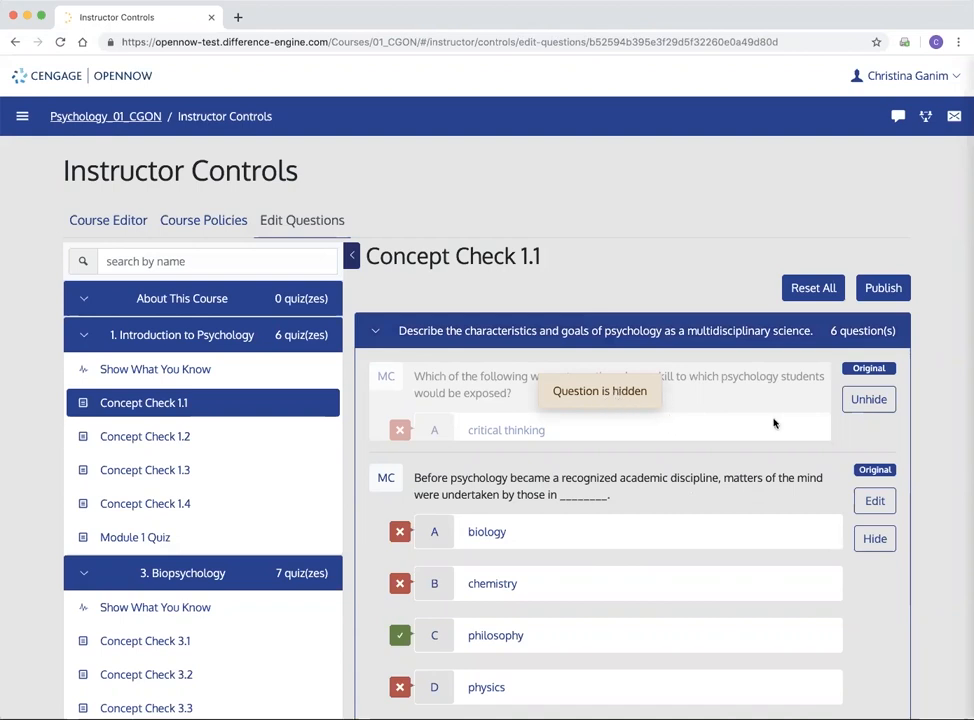
# Step: Unhide the Concept Check 1.1 question about skills psychology students would be exposed to, and hide it again
pyautogui.click(871, 401)
pyautogui.scroll(-2, 870, 410)
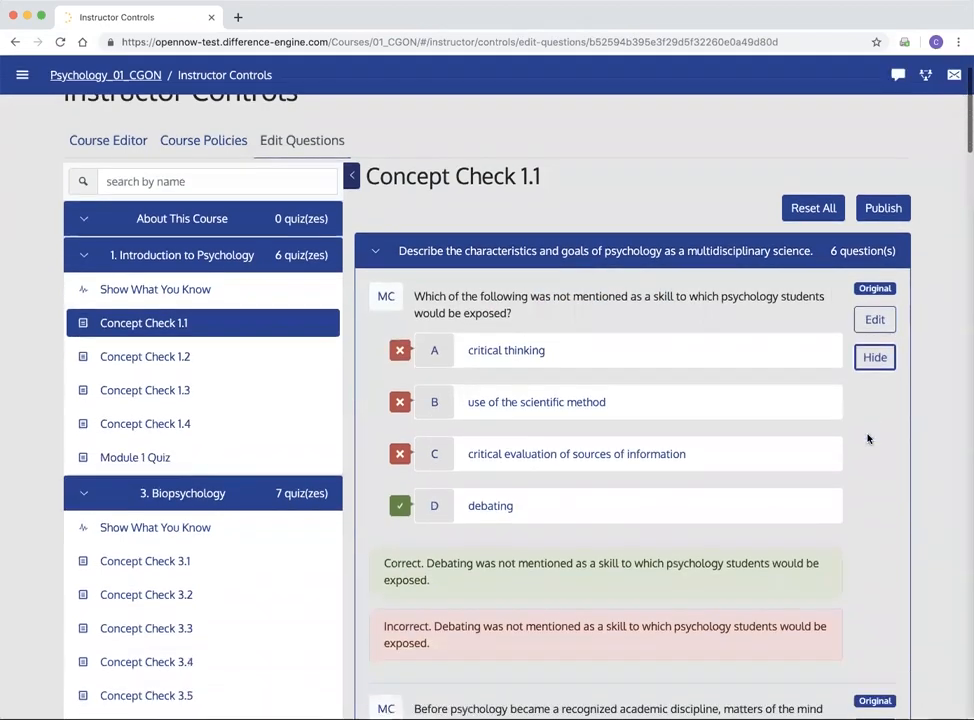
pyautogui.scroll(-2, 868, 439)
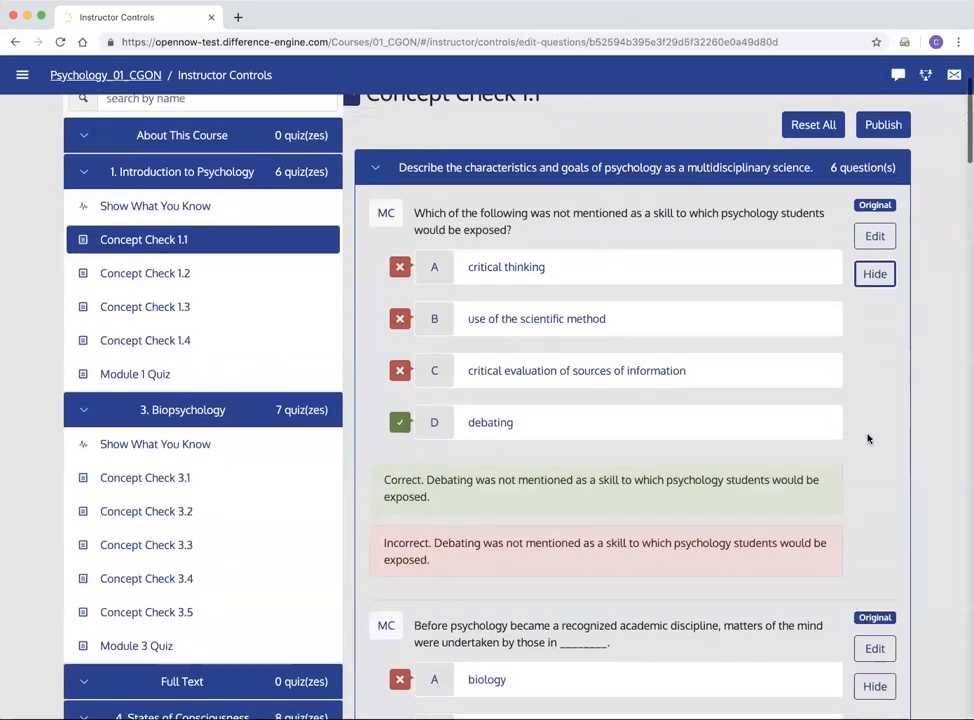
pyautogui.click(875, 274)
# Step: Open the question about psychology before it became a recognized academic discipline for editing, with the cursor at the end of its text
pyautogui.scroll(-3, 876, 280)
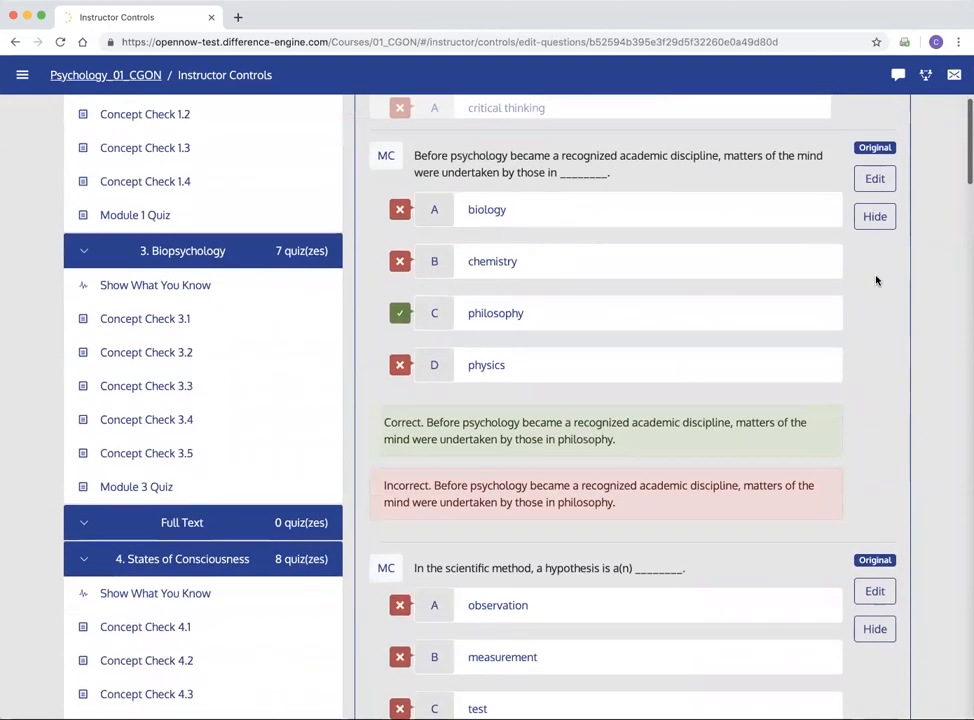
pyautogui.click(870, 181)
pyautogui.click(486, 235)
pyautogui.click(458, 221)
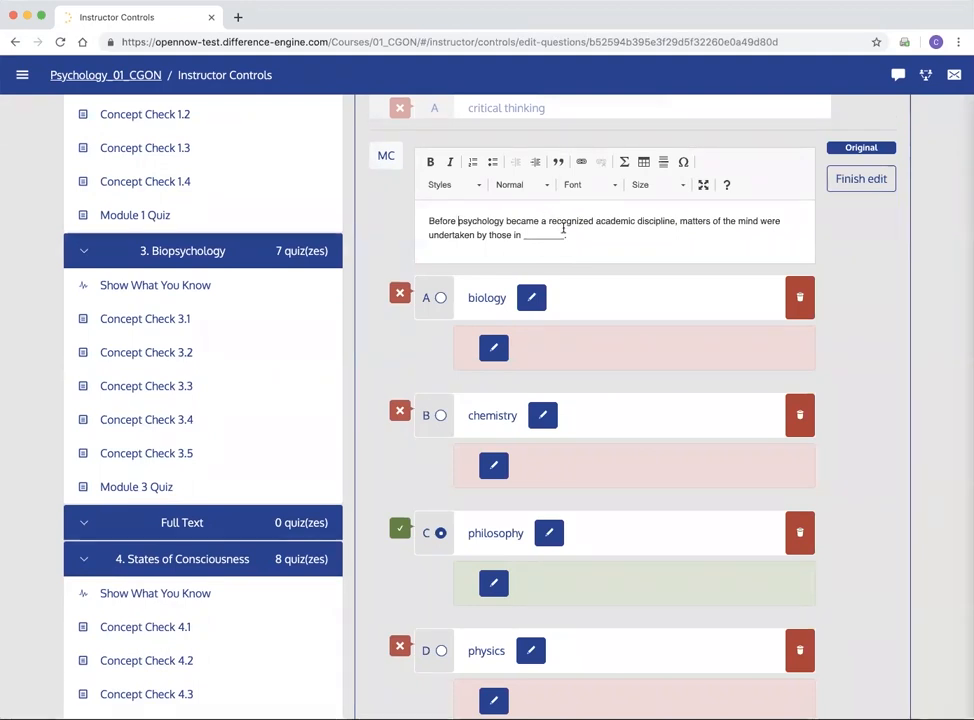
pyautogui.click(578, 232)
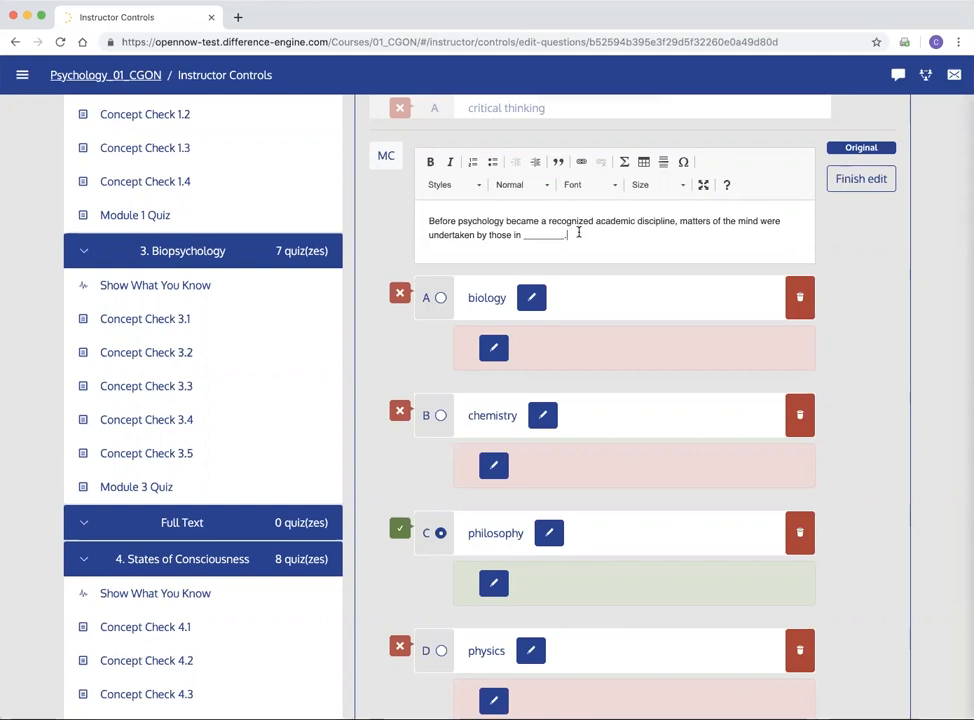
# Step: Open the answer choices biology and chemistry for text editing and accept both
pyautogui.click(531, 297)
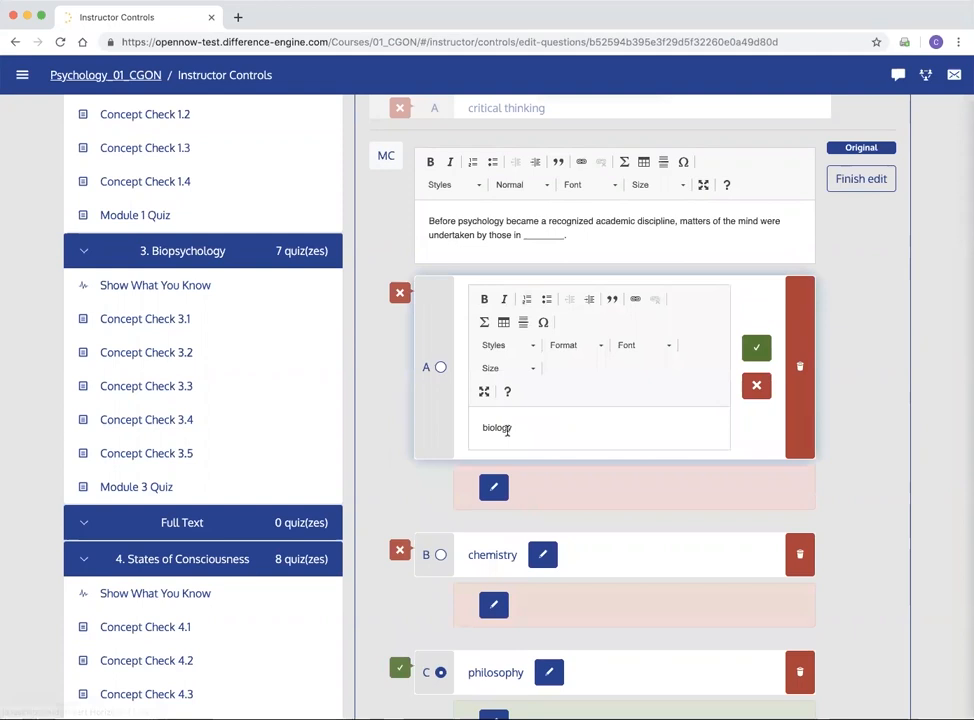
pyautogui.scroll(-3, 507, 430)
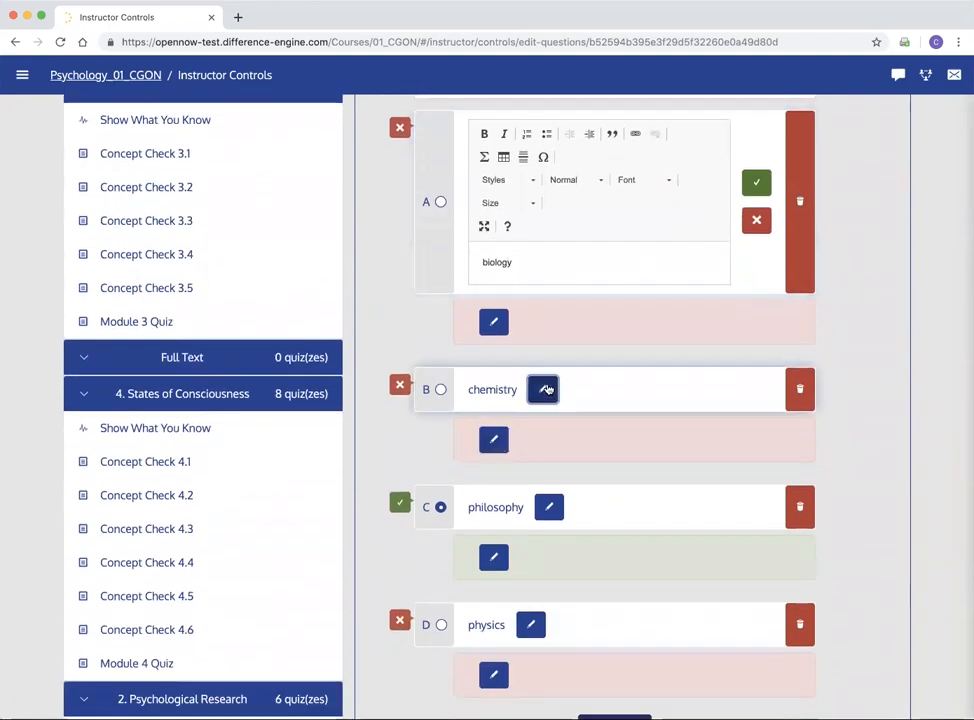
pyautogui.click(545, 389)
pyautogui.scroll(-2, 571, 458)
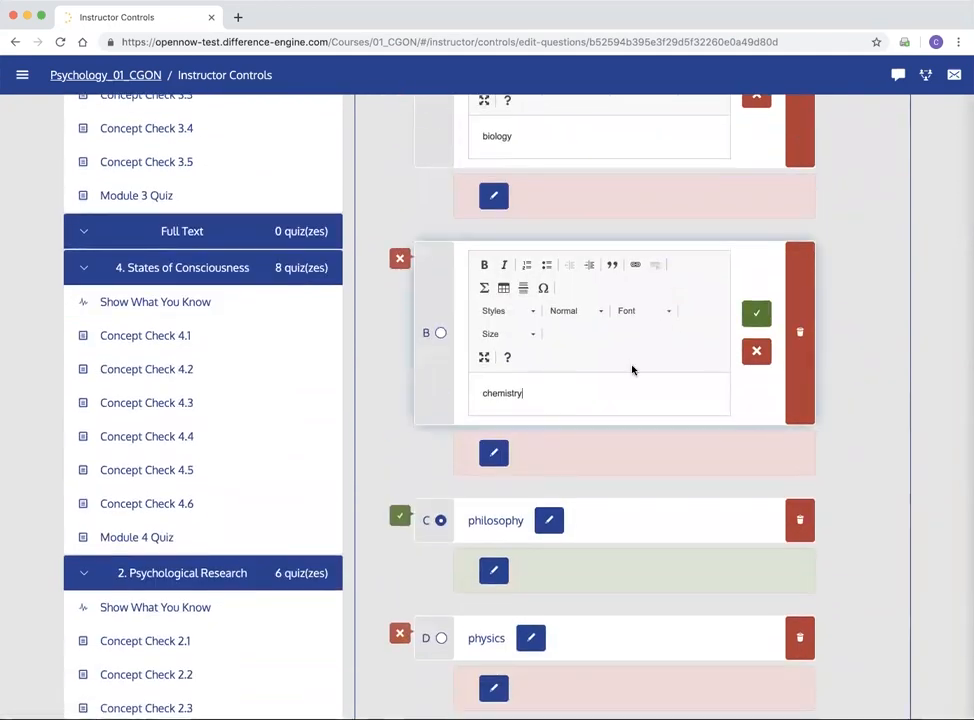
pyautogui.click(757, 313)
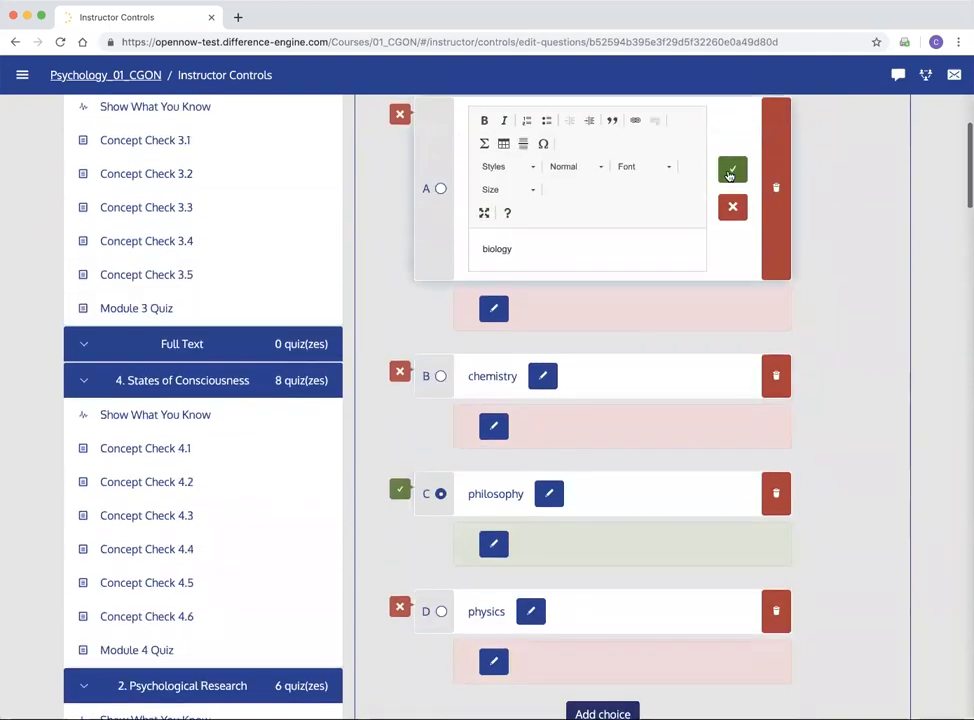
pyautogui.click(731, 170)
# Step: Delete the answer choice physics and add a new choice D reading "world languages"
pyautogui.scroll(2, 729, 175)
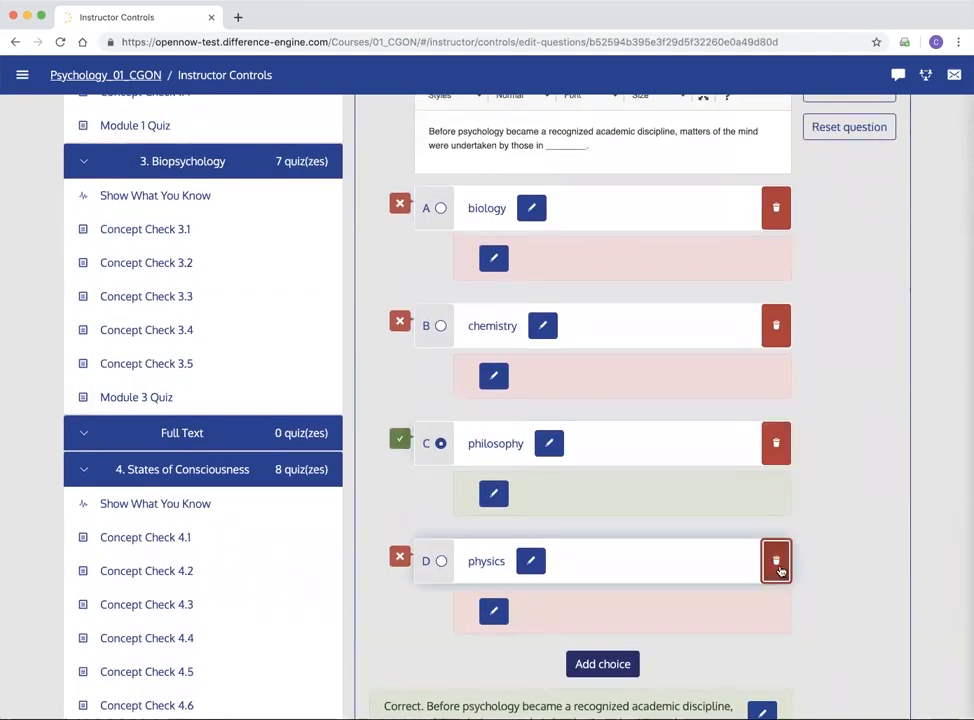
pyautogui.click(777, 563)
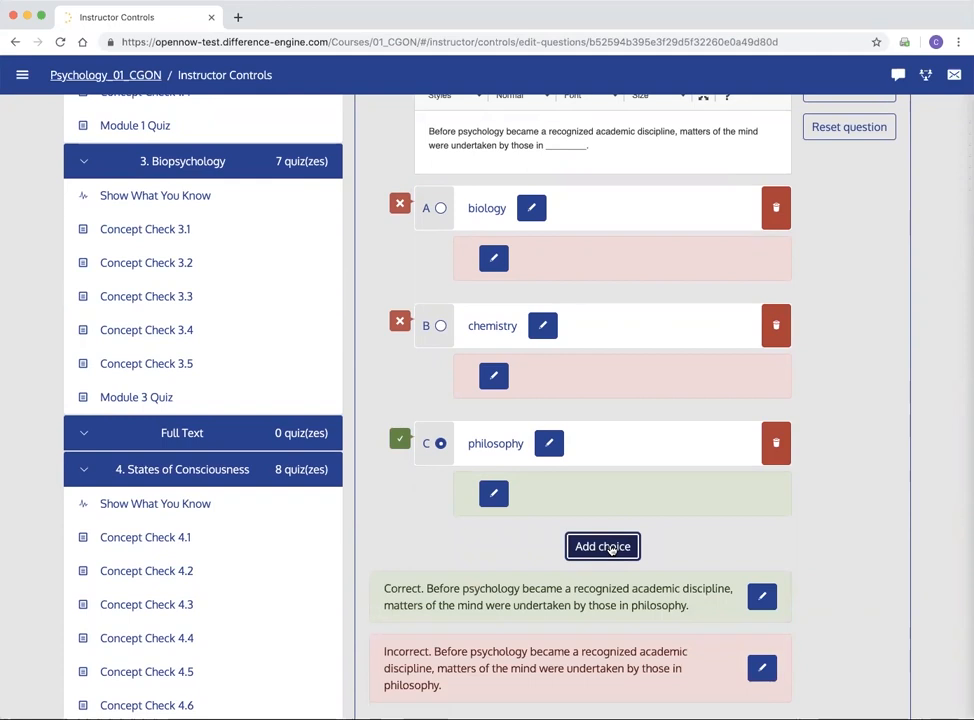
pyautogui.click(609, 547)
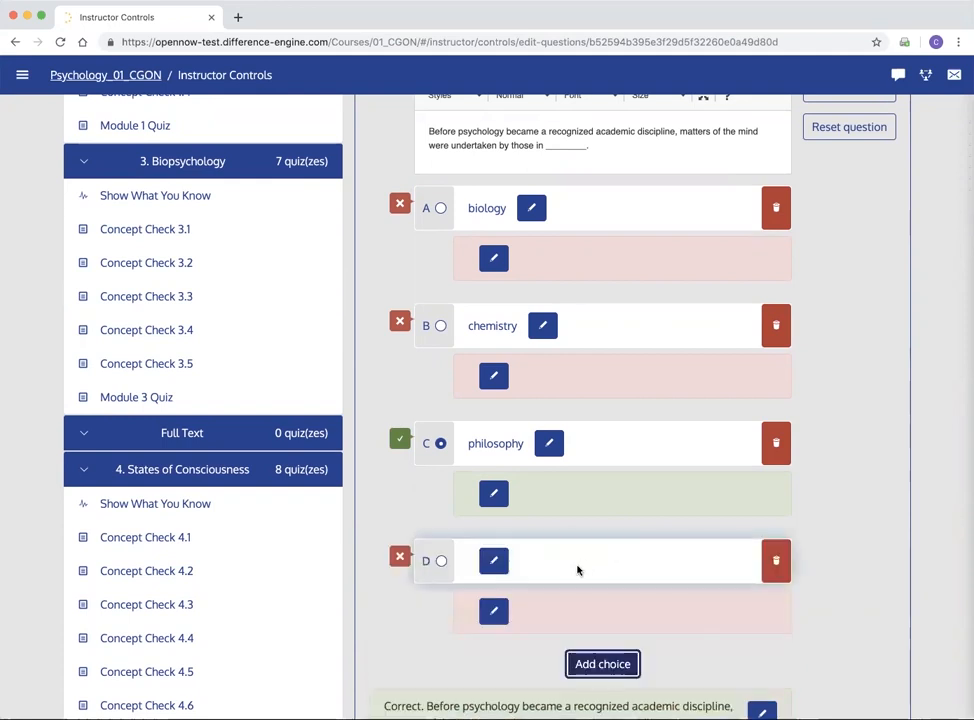
pyautogui.click(500, 562)
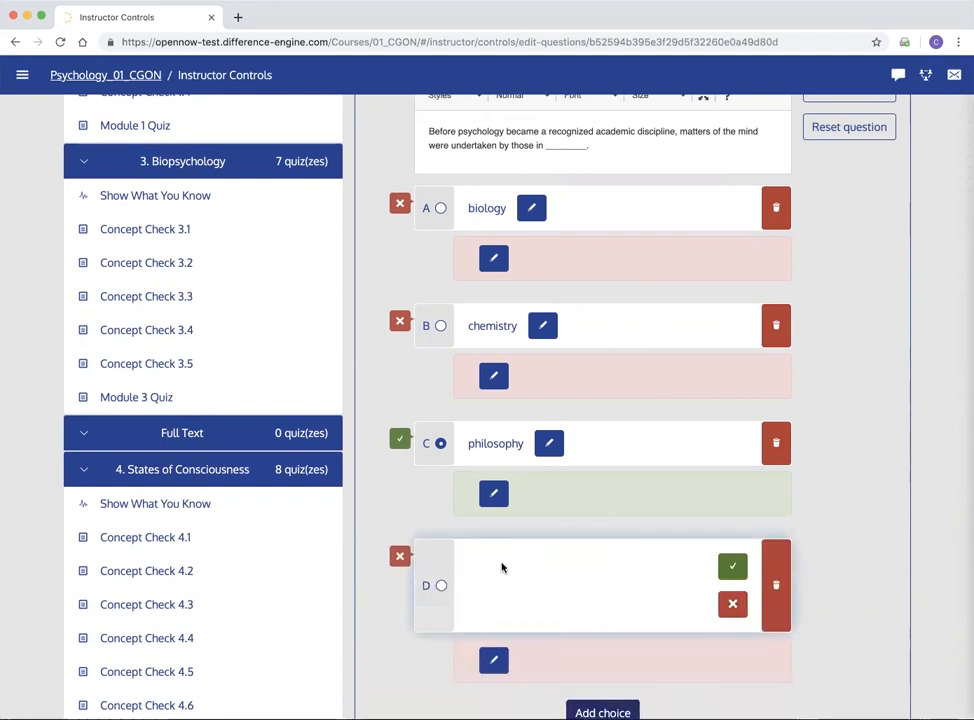
pyautogui.scroll(-3, 507, 638)
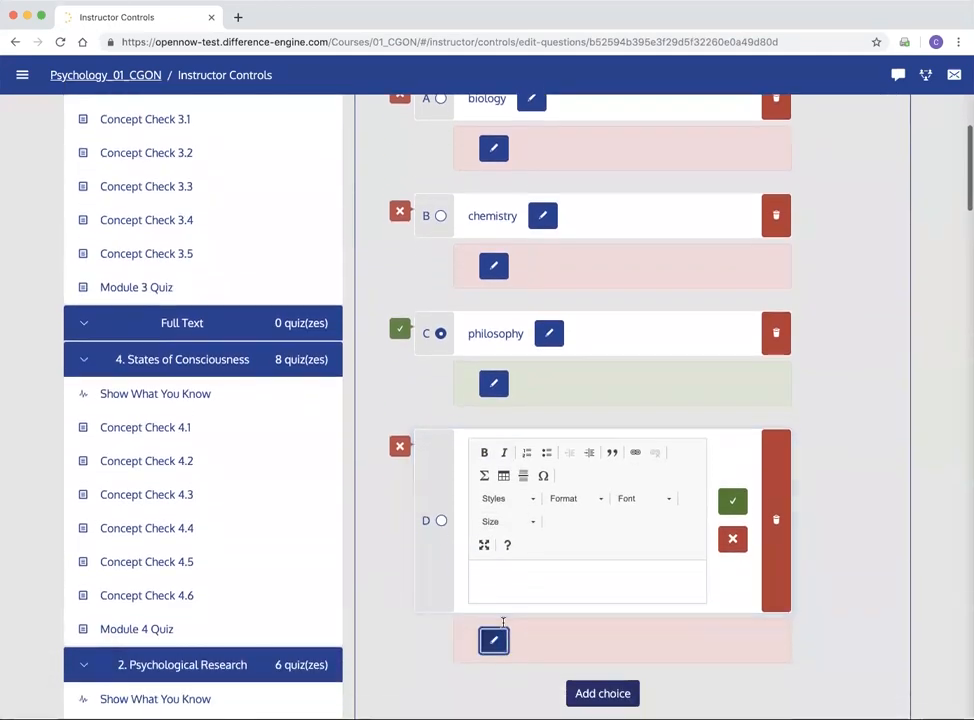
pyautogui.write('world languages')
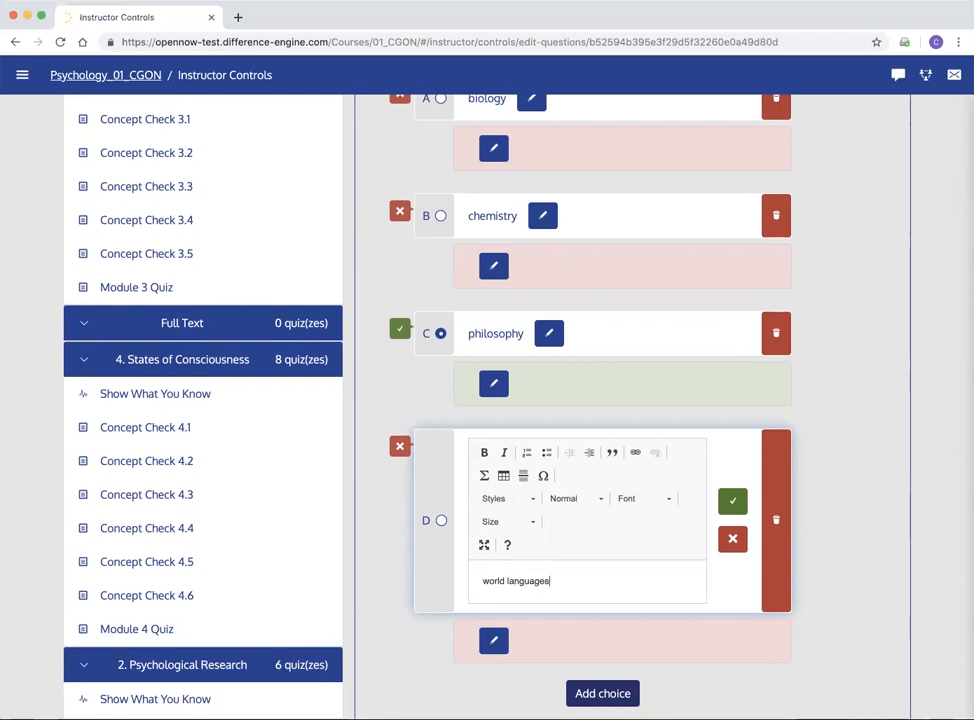
pyautogui.scroll(-2, 483, 606)
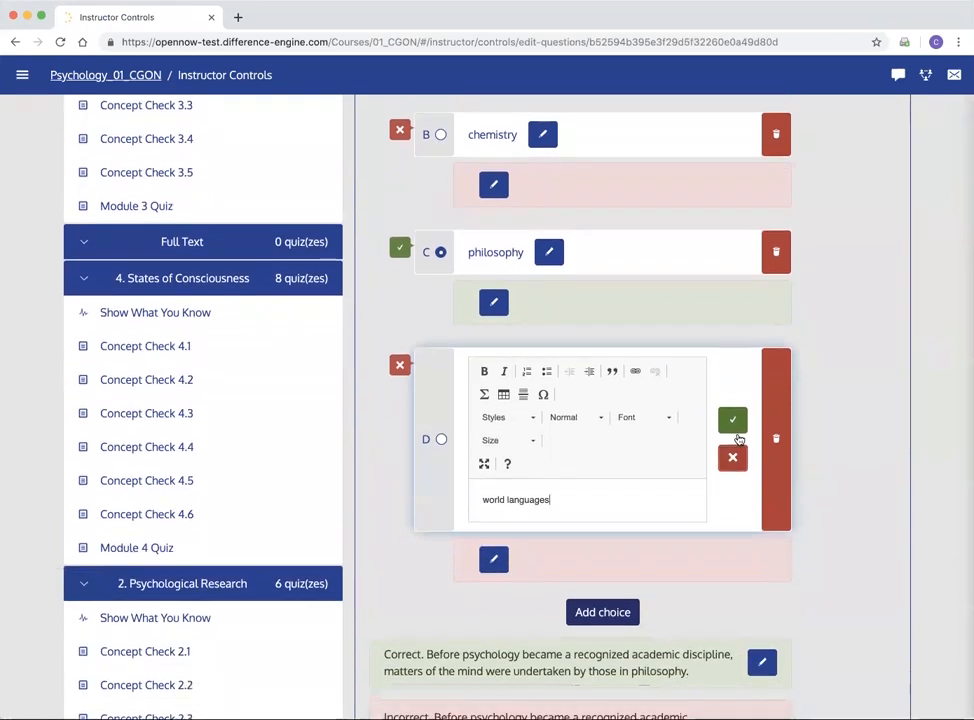
pyautogui.click(732, 421)
pyautogui.scroll(-3, 732, 423)
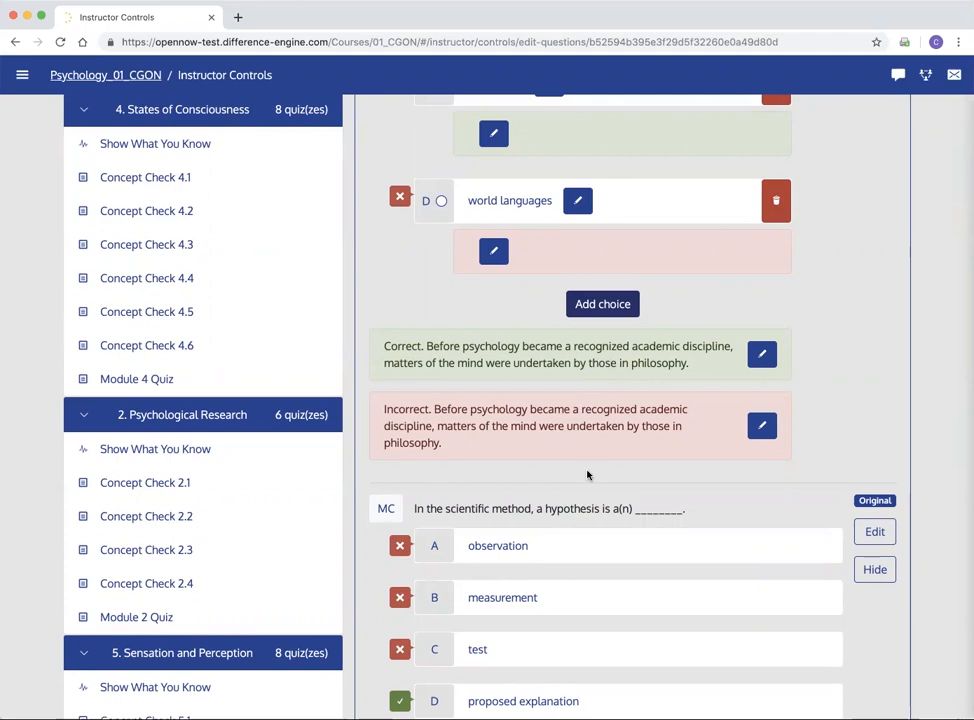
# Step: Finish editing the question about psychology before it became a recognized academic discipline, and publish the Concept Check 1.1 changes
pyautogui.scroll(10, 613, 397)
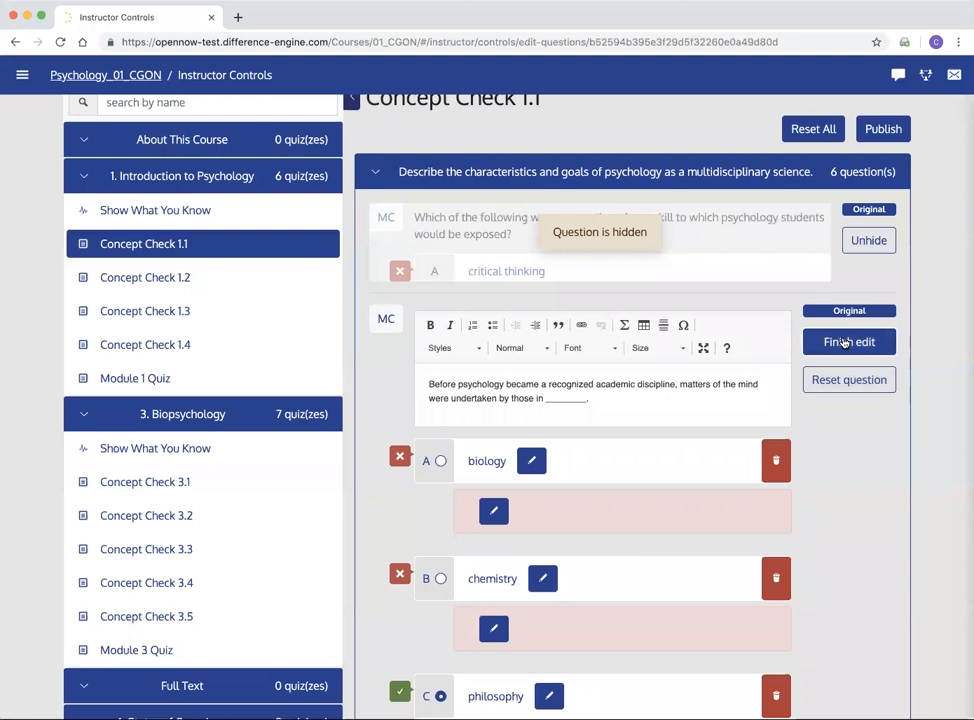
pyautogui.click(845, 342)
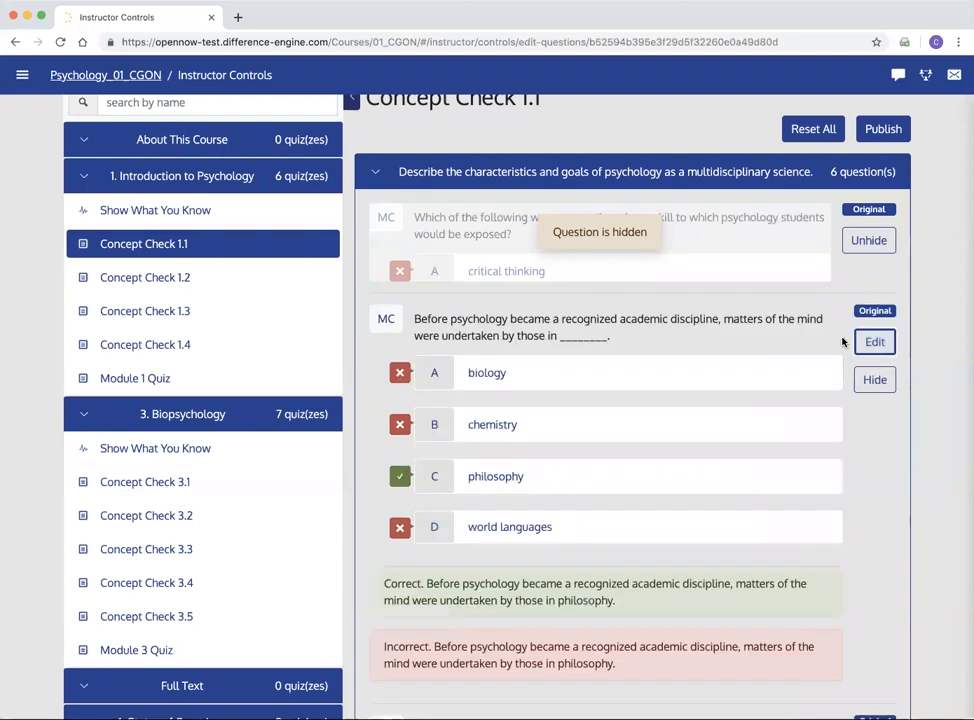
pyautogui.scroll(2, 843, 339)
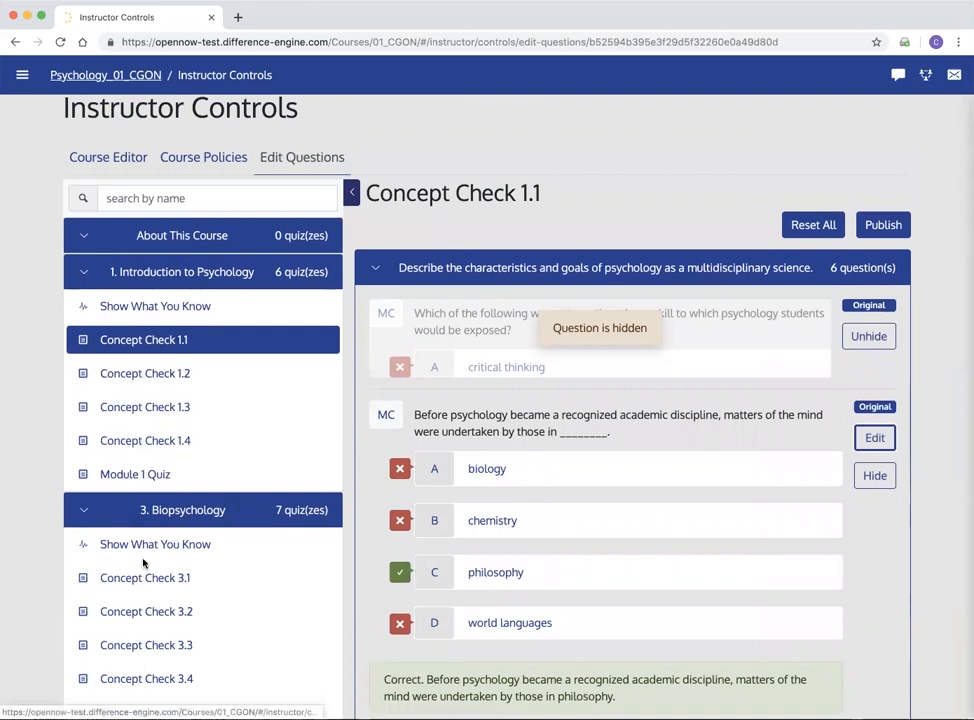
pyautogui.click(886, 226)
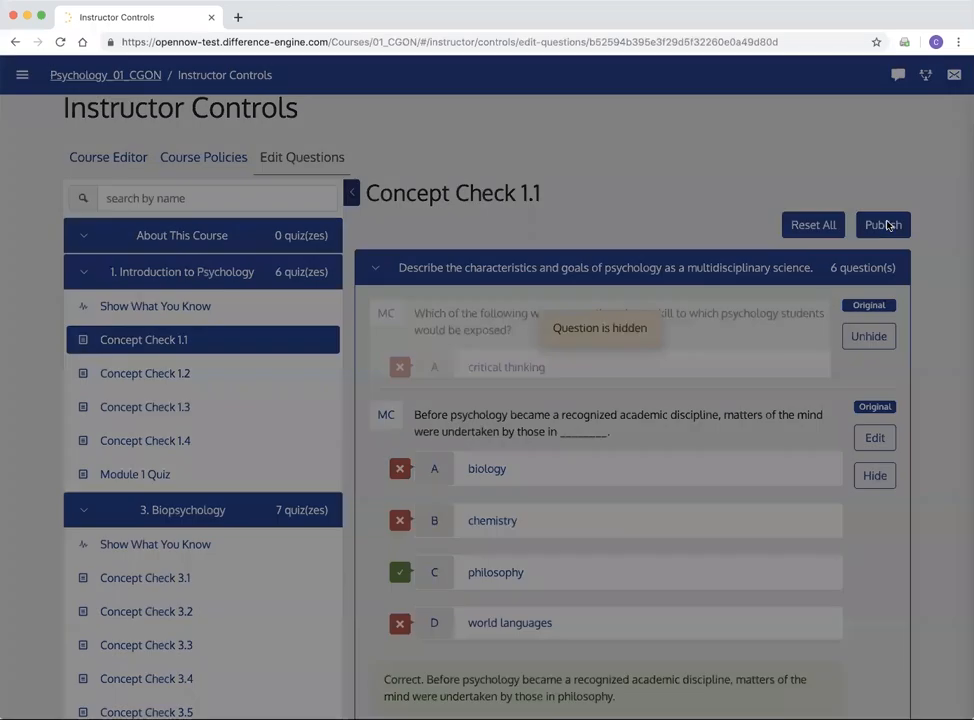
pyautogui.click(564, 140)
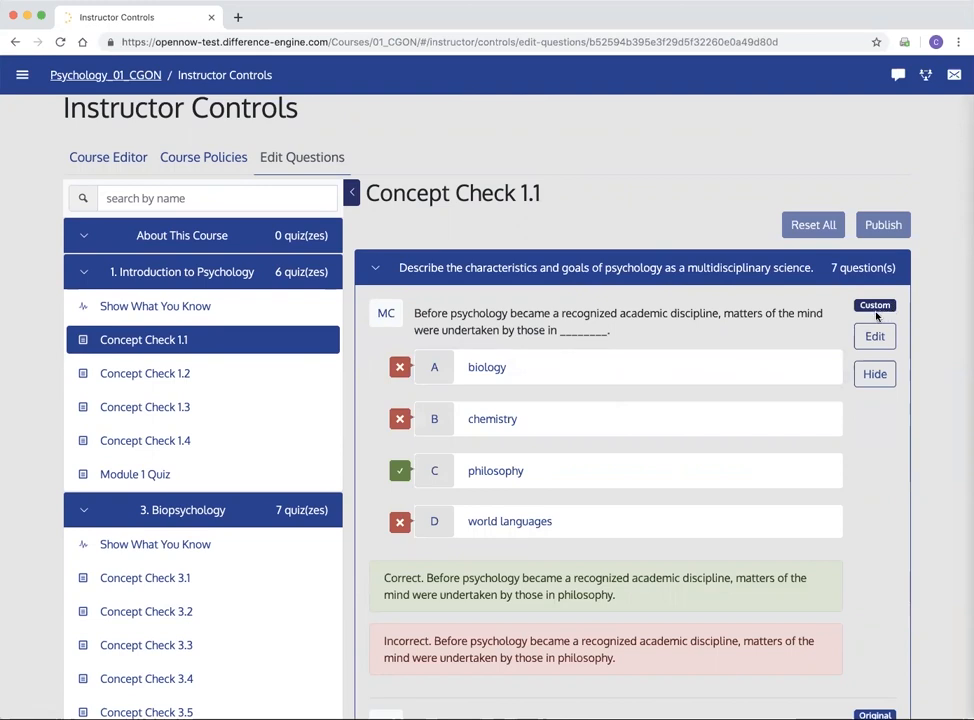
# Step: Unhide the original questions about skills psychology students would be exposed to and psychology before it became a discipline, under Hidden and replaced questions
pyautogui.scroll(-3, 789, 422)
pyautogui.scroll(-5, 789, 422)
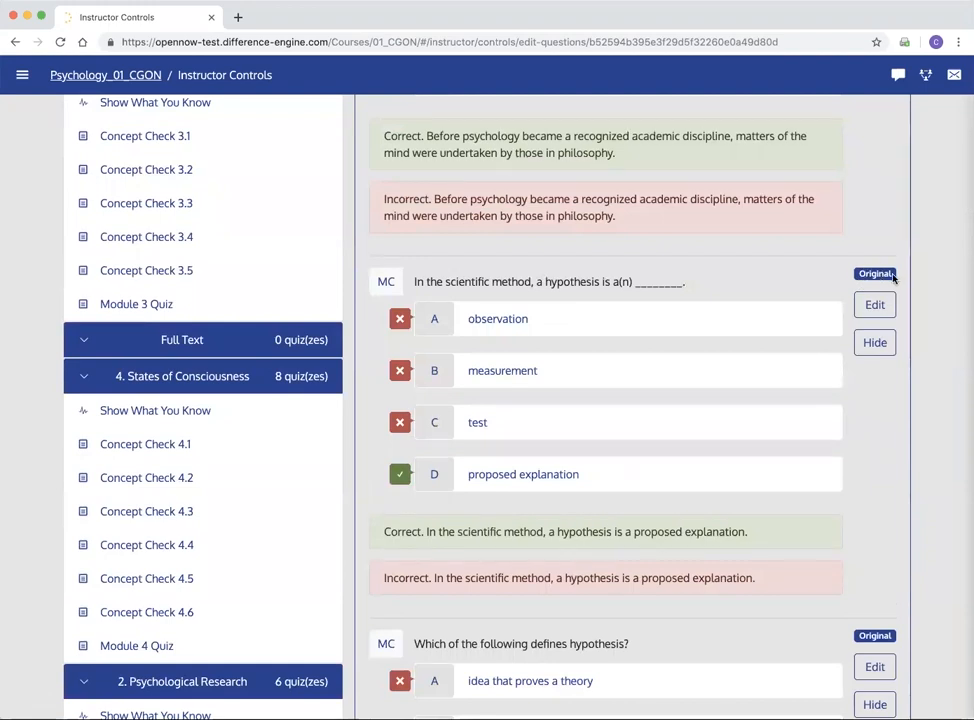
pyautogui.scroll(-8, 869, 333)
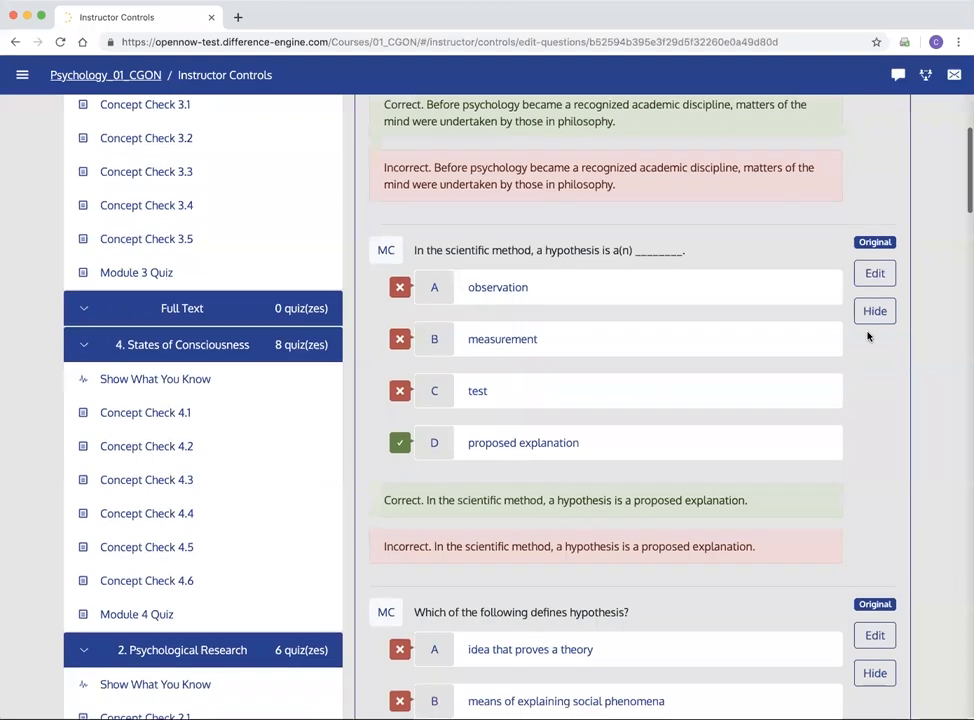
pyautogui.scroll(-15, 868, 335)
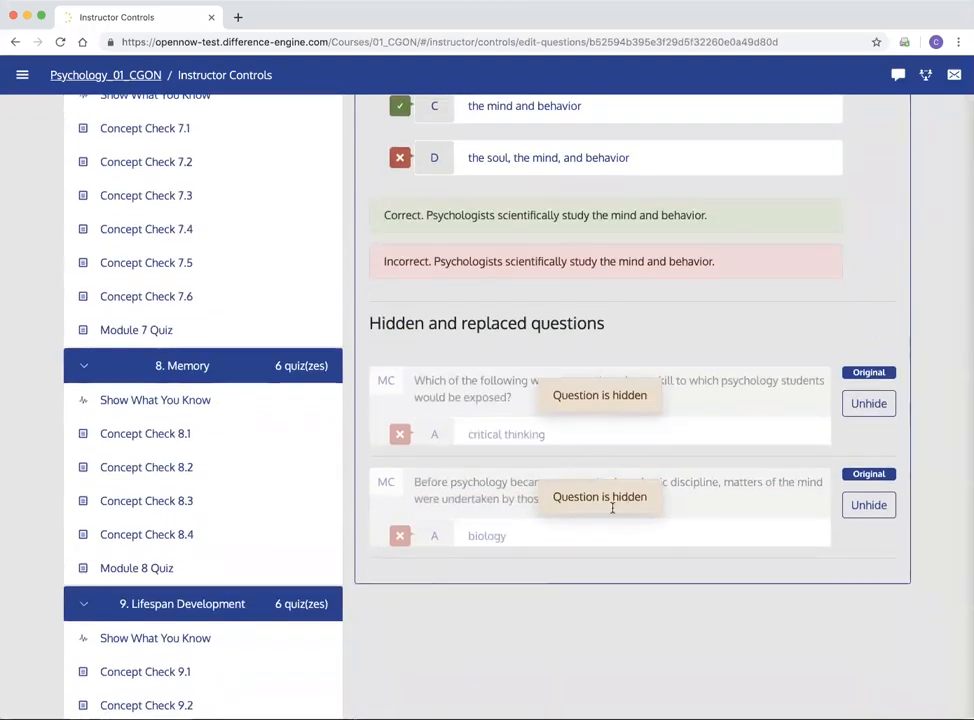
pyautogui.click(869, 408)
pyautogui.scroll(-3, 870, 413)
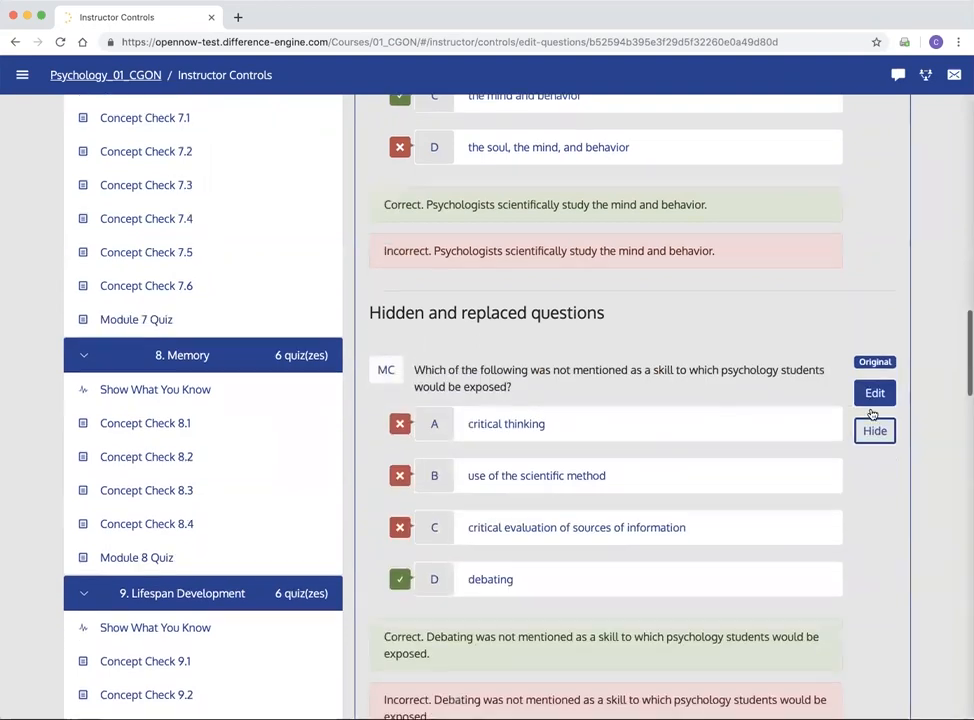
pyautogui.click(872, 656)
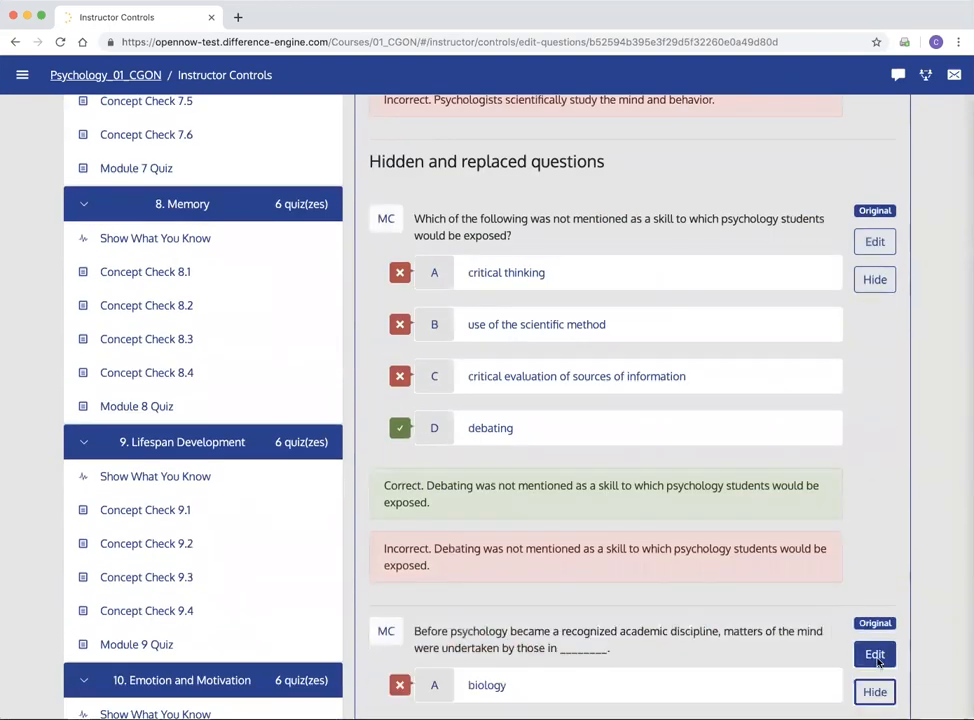